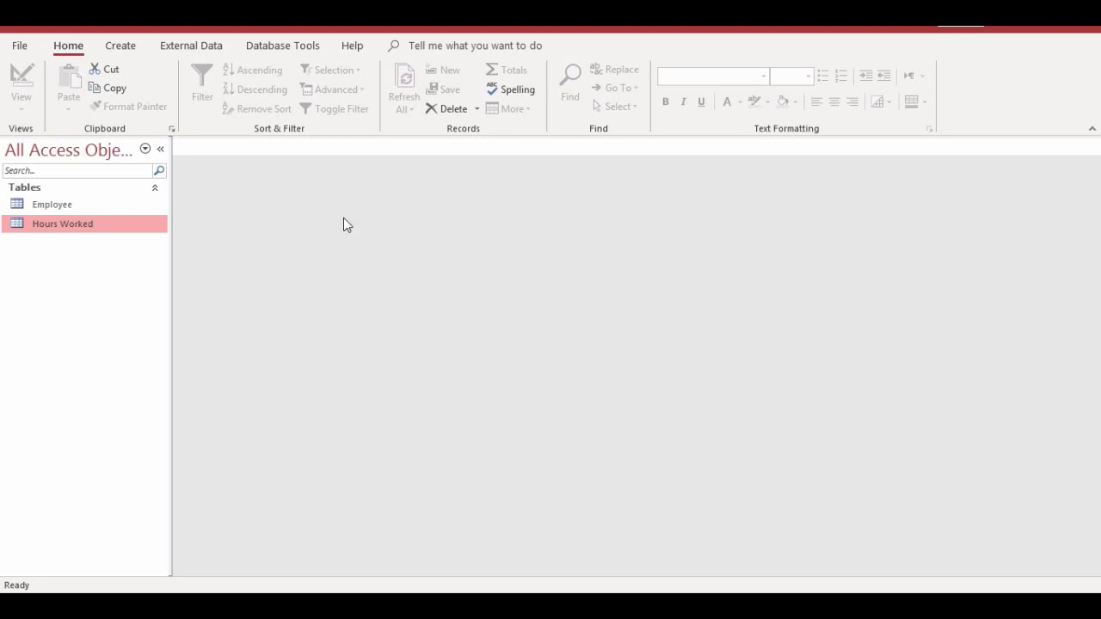
# Start a simple query with the wizard and add the Surname and Other Names fields from the Employee table.
pyautogui.click(127, 49)
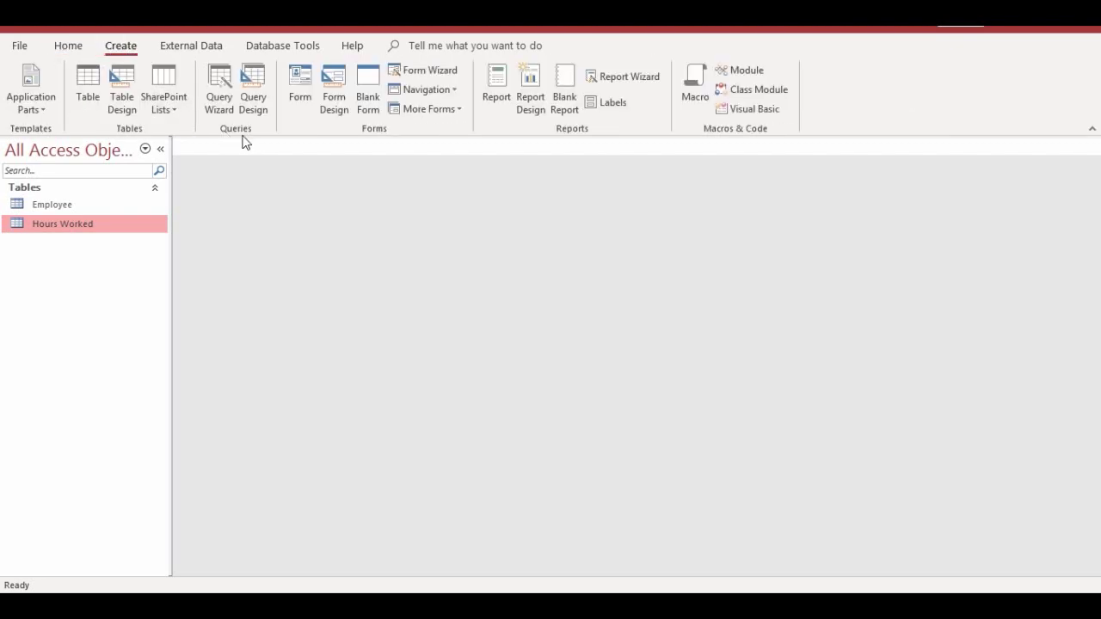
pyautogui.click(219, 109)
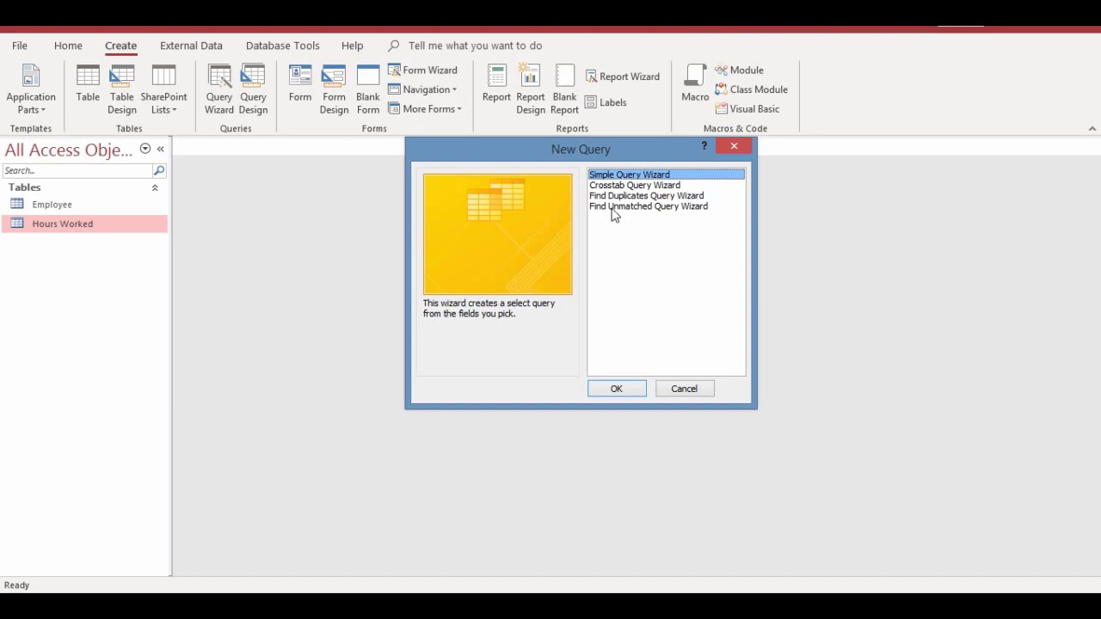
pyautogui.click(617, 388)
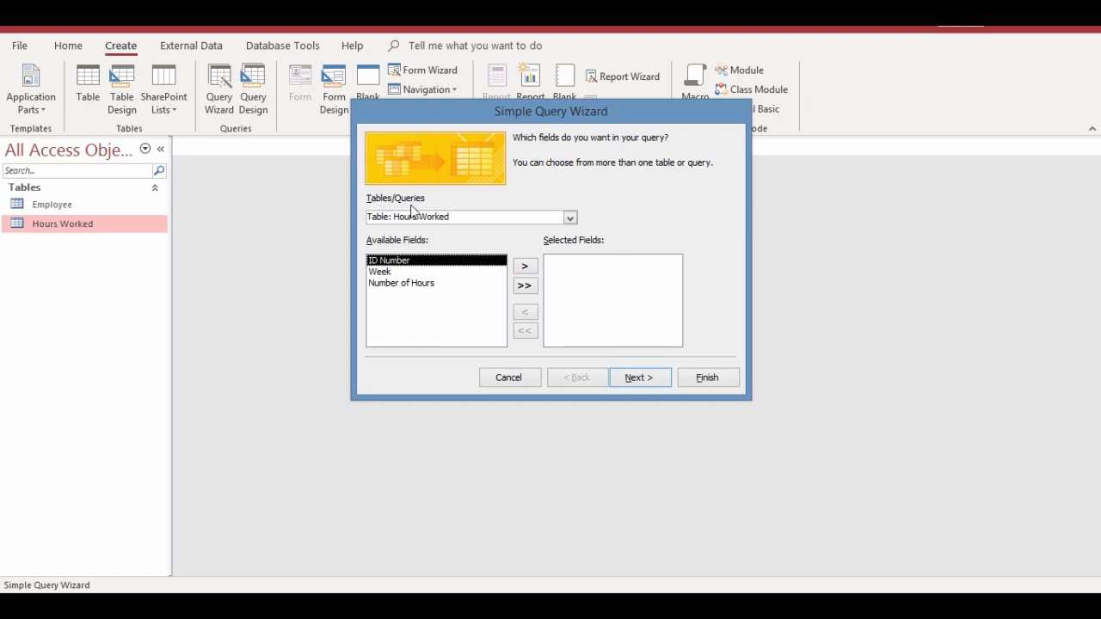
pyautogui.click(569, 219)
pyautogui.click(493, 228)
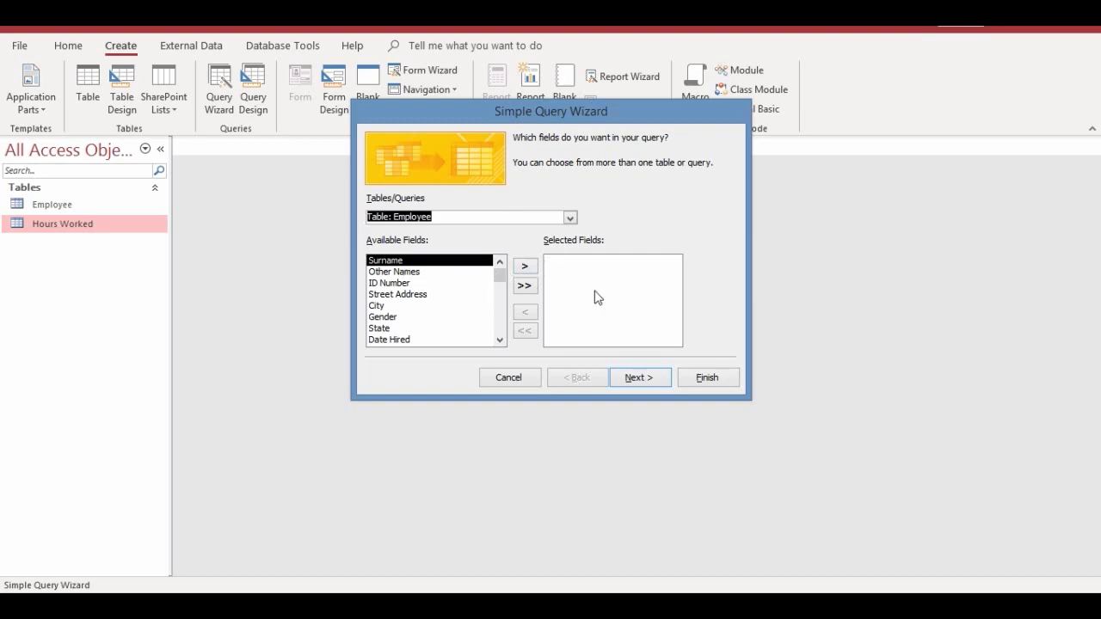
pyautogui.click(523, 268)
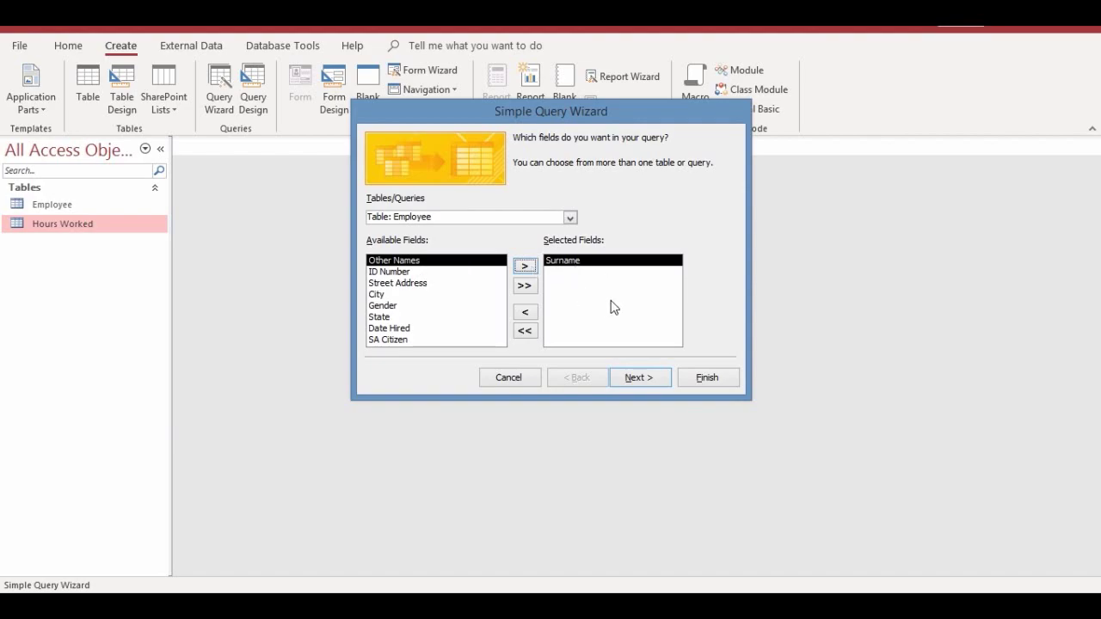
pyautogui.click(382, 296)
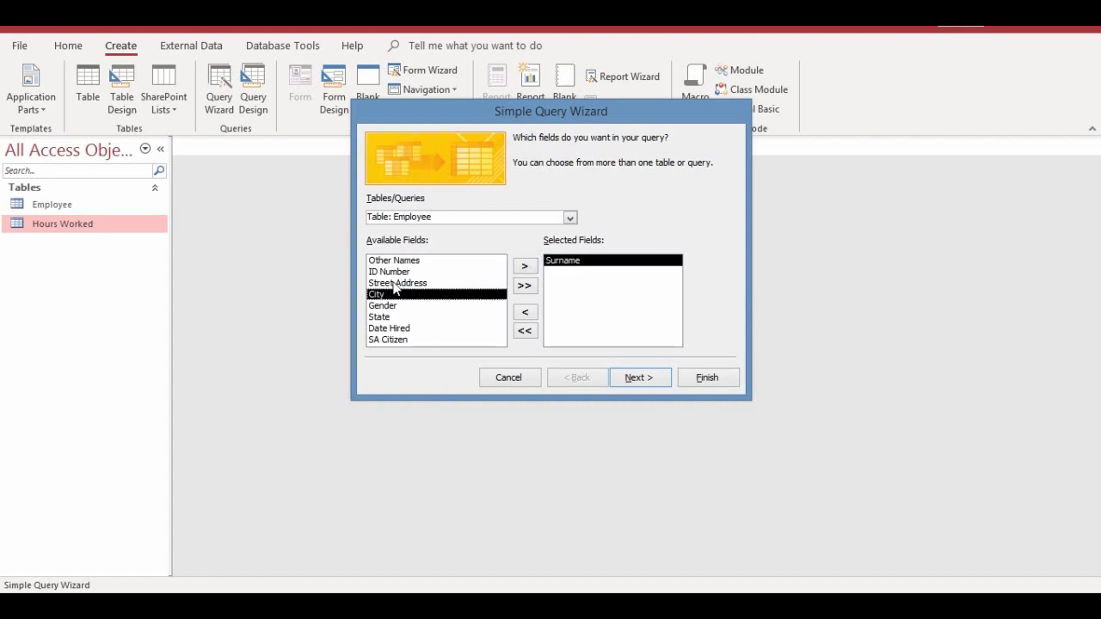
pyautogui.click(400, 262)
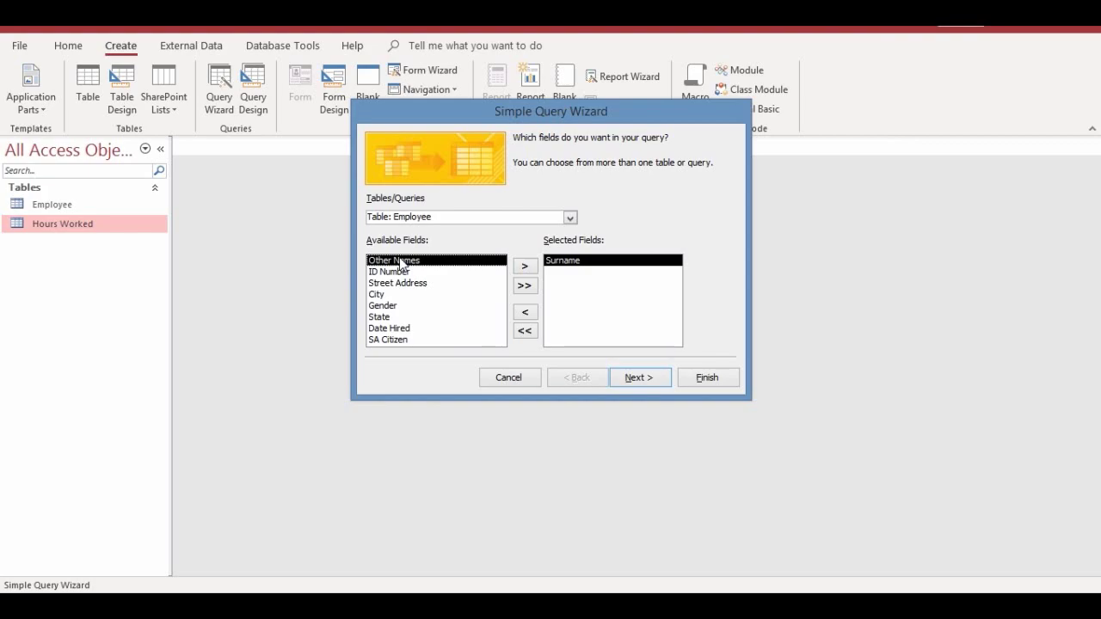
pyautogui.click(524, 267)
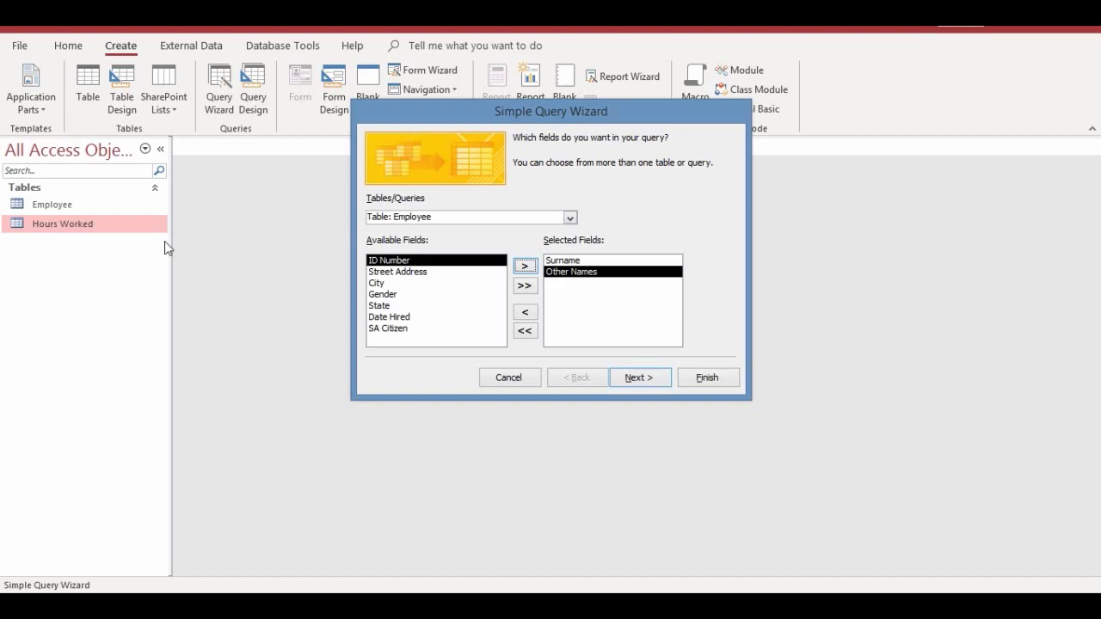
# Add the Week and Number of Hours fields from the Hours Worked table to the query.
pyautogui.click(570, 218)
pyautogui.click(482, 242)
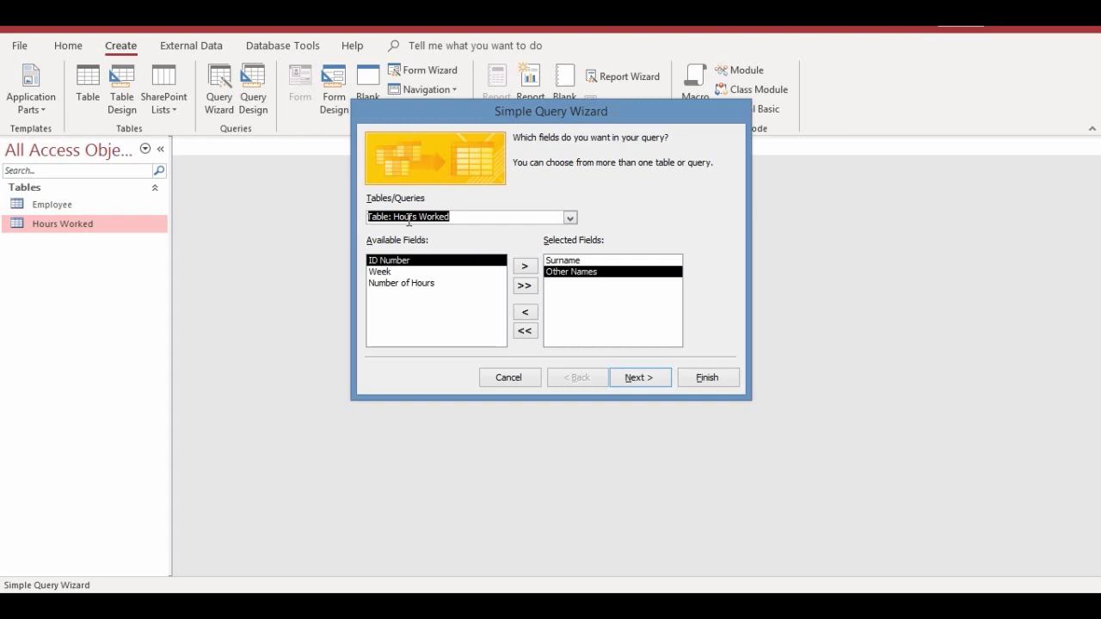
pyautogui.click(381, 275)
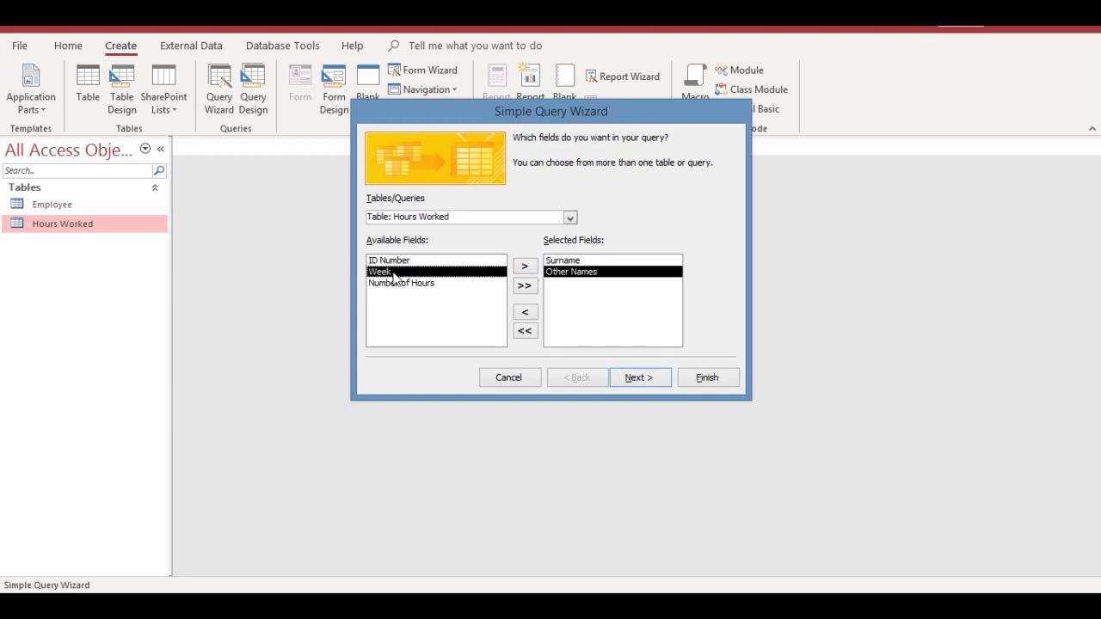
pyautogui.click(525, 267)
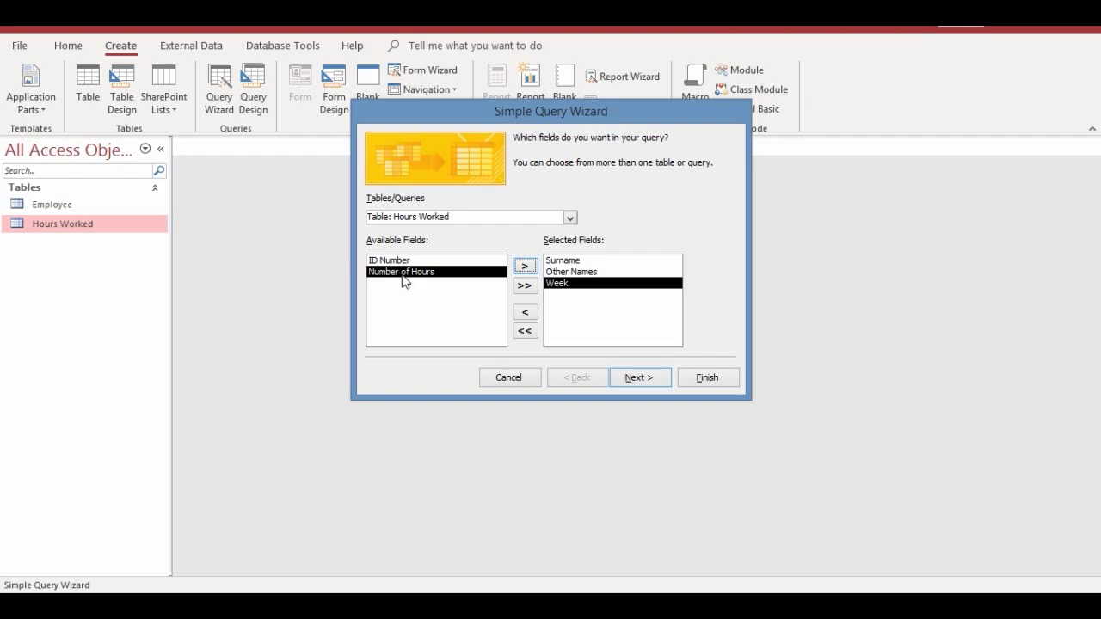
pyautogui.click(522, 268)
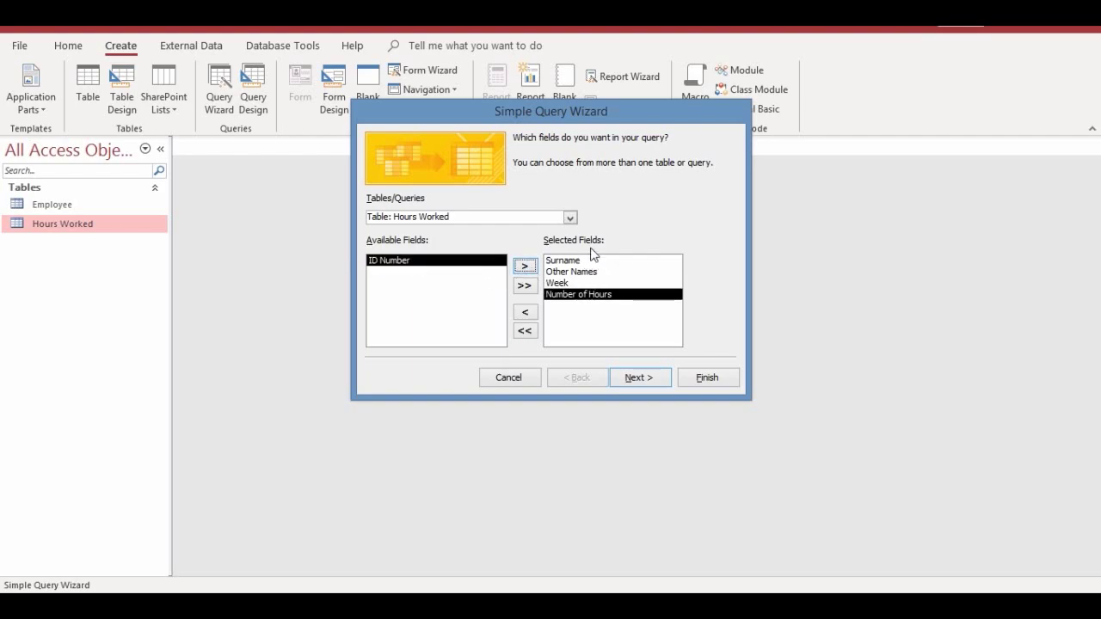
# Finish the wizard as a detail query titled Employees Query, opening it to view information and closing its datasheet.
pyautogui.click(629, 384)
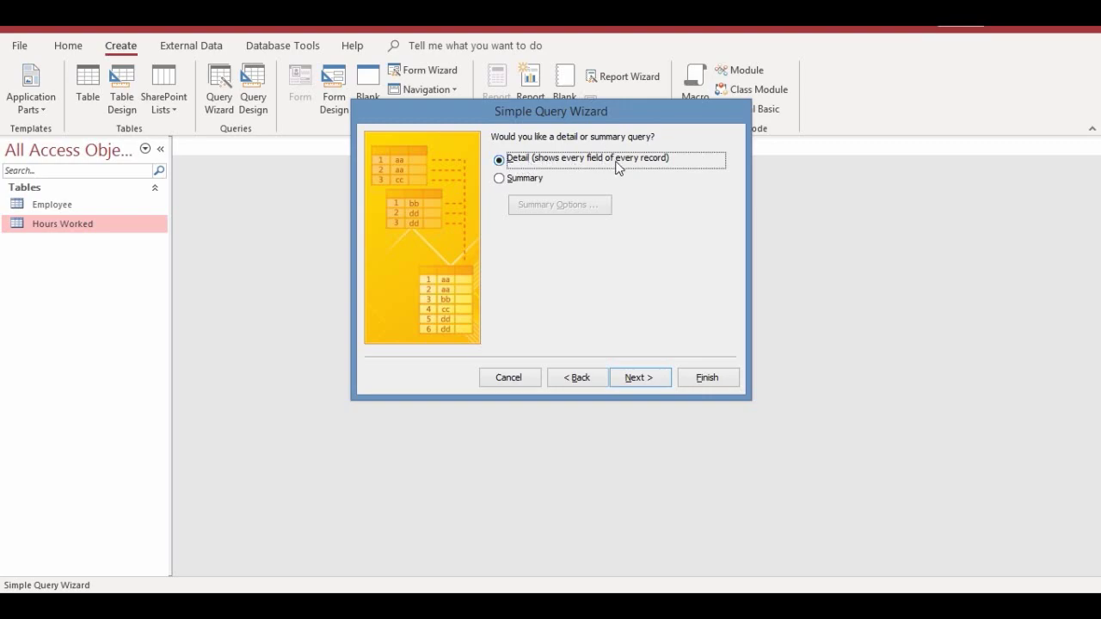
pyautogui.click(635, 381)
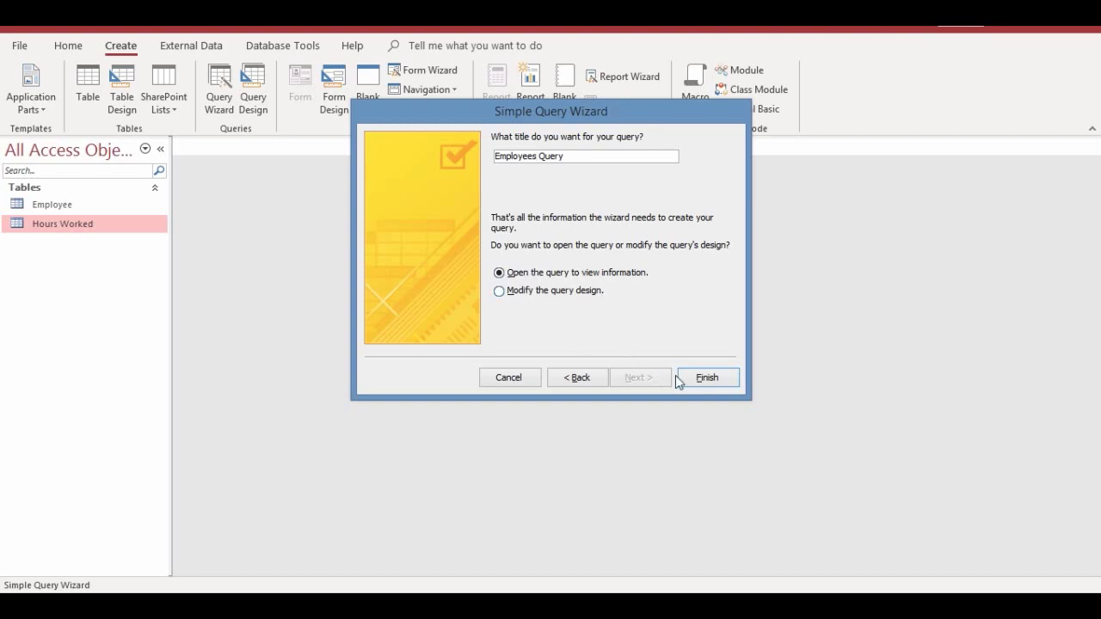
pyautogui.click(703, 378)
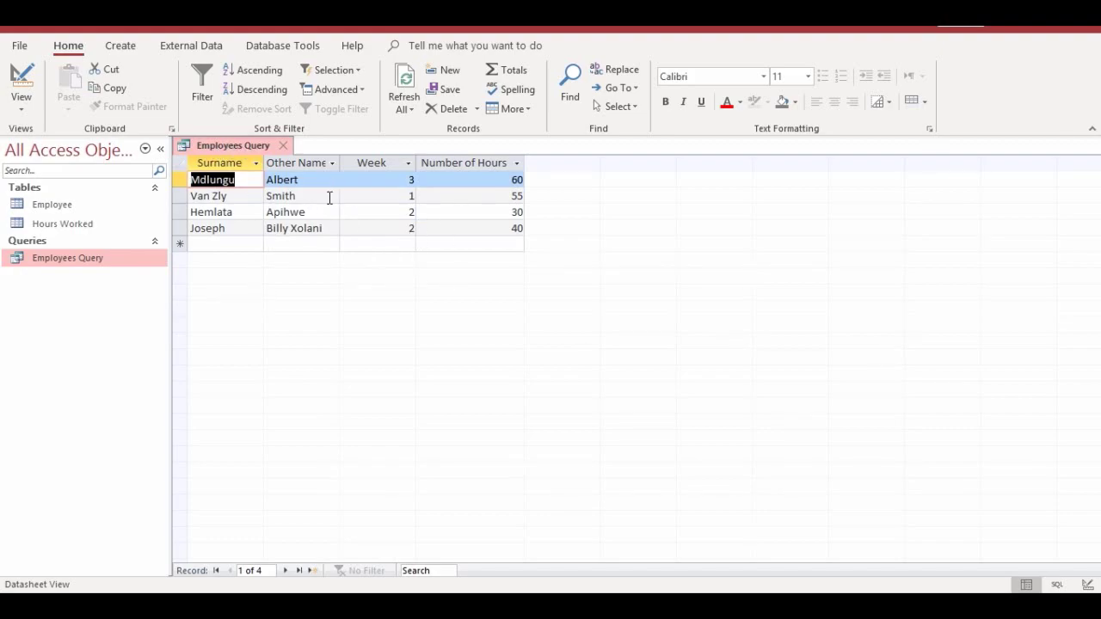
pyautogui.click(283, 145)
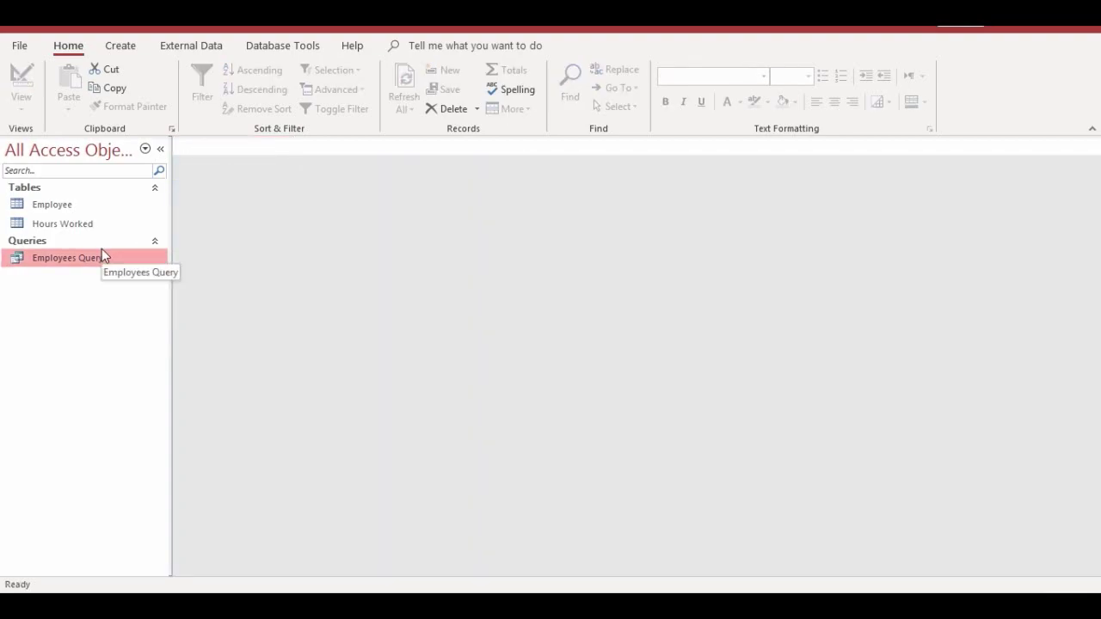
# In the Employees Query design, set the Week field's criterion to 1 and run the query.
pyautogui.rightClick(47, 264)
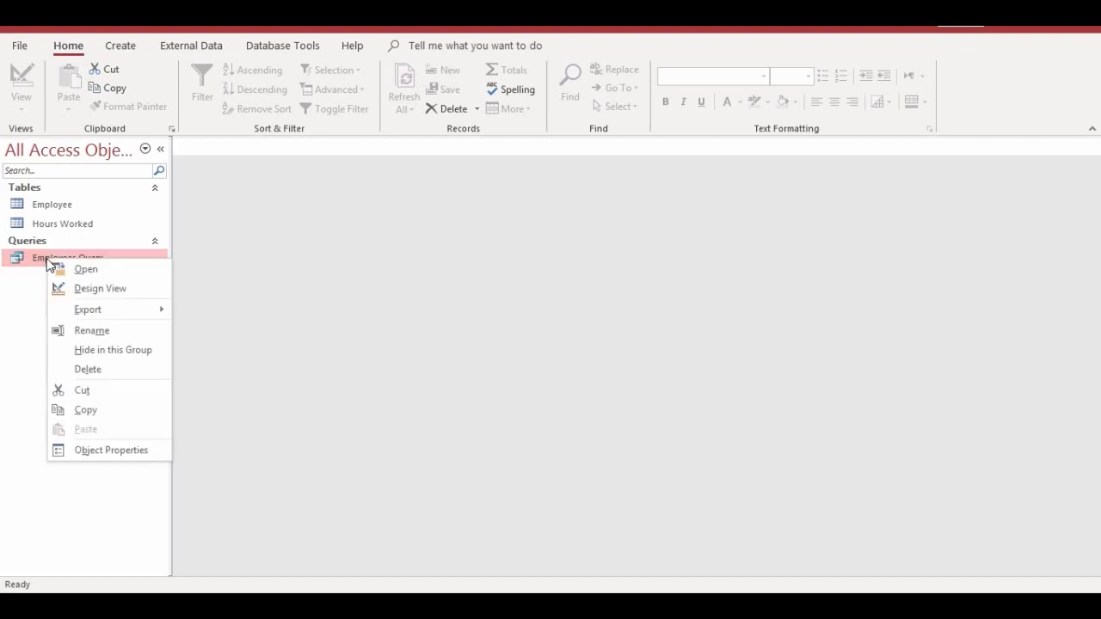
pyautogui.click(90, 295)
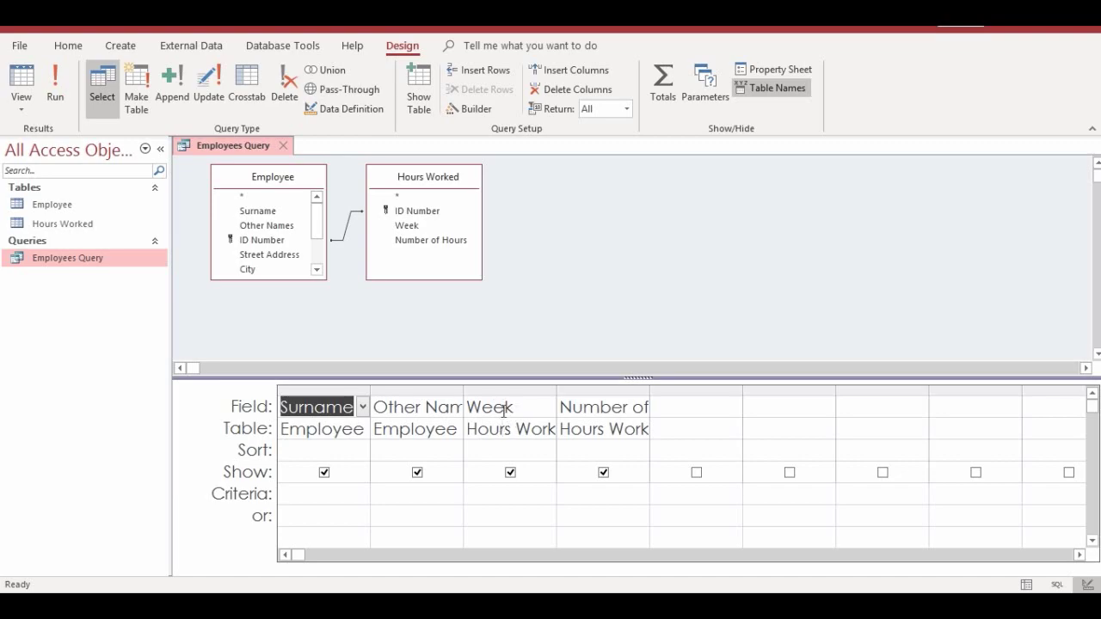
pyautogui.click(489, 490)
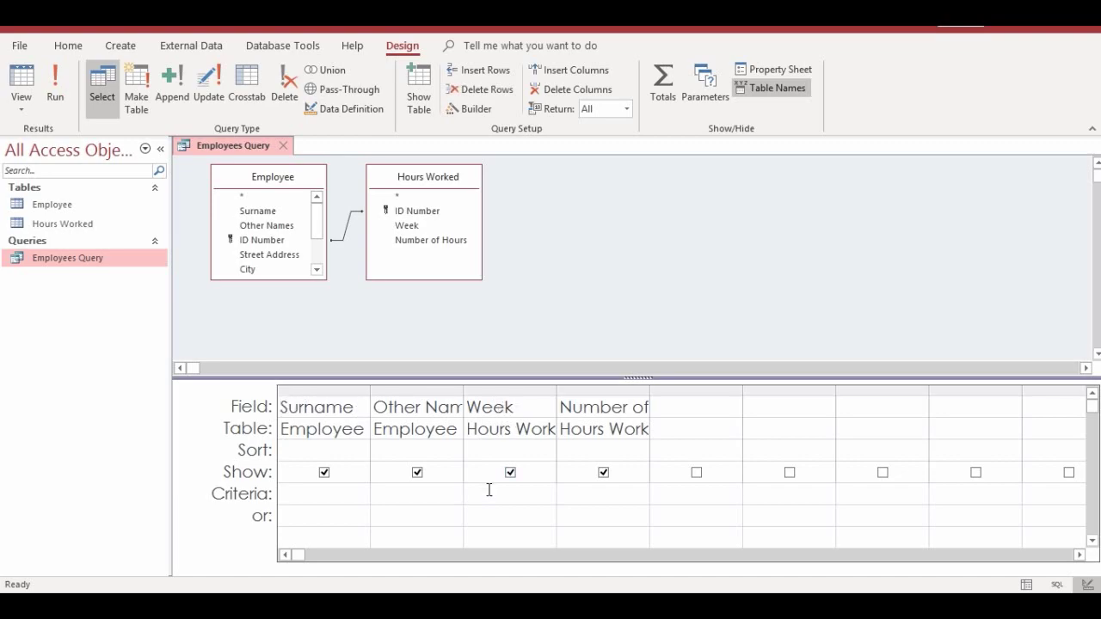
pyautogui.write('1')
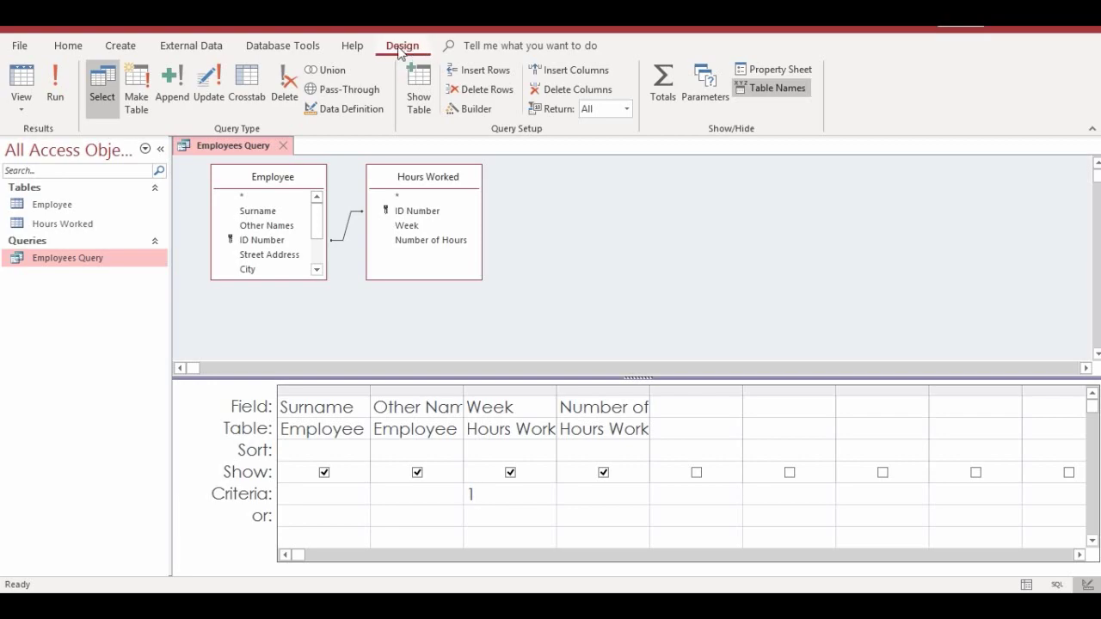
pyautogui.click(56, 97)
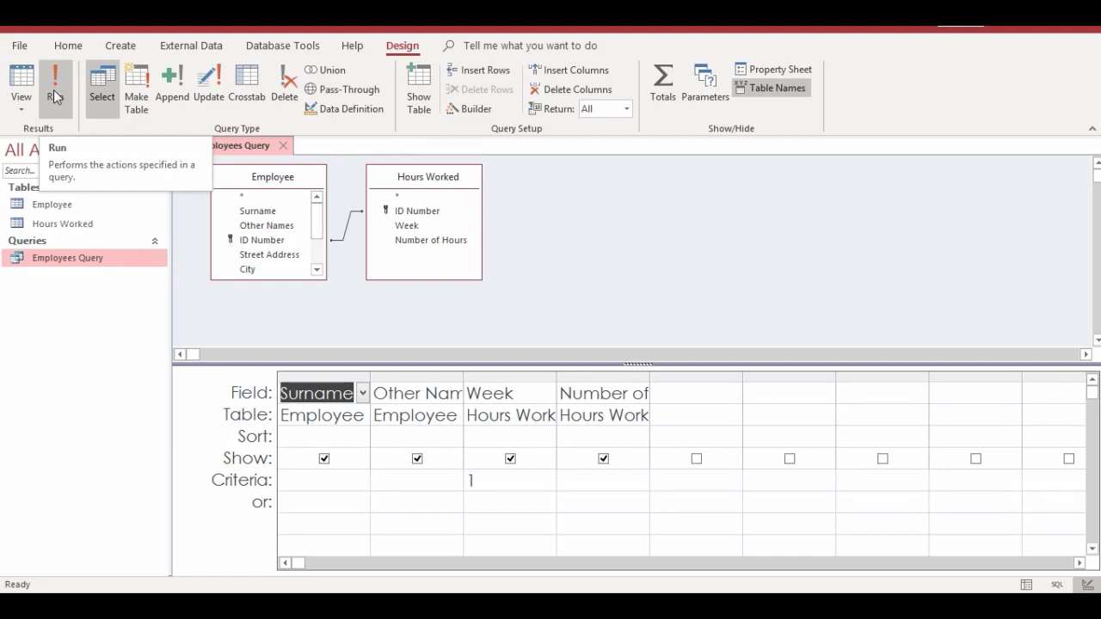
pyautogui.click(53, 90)
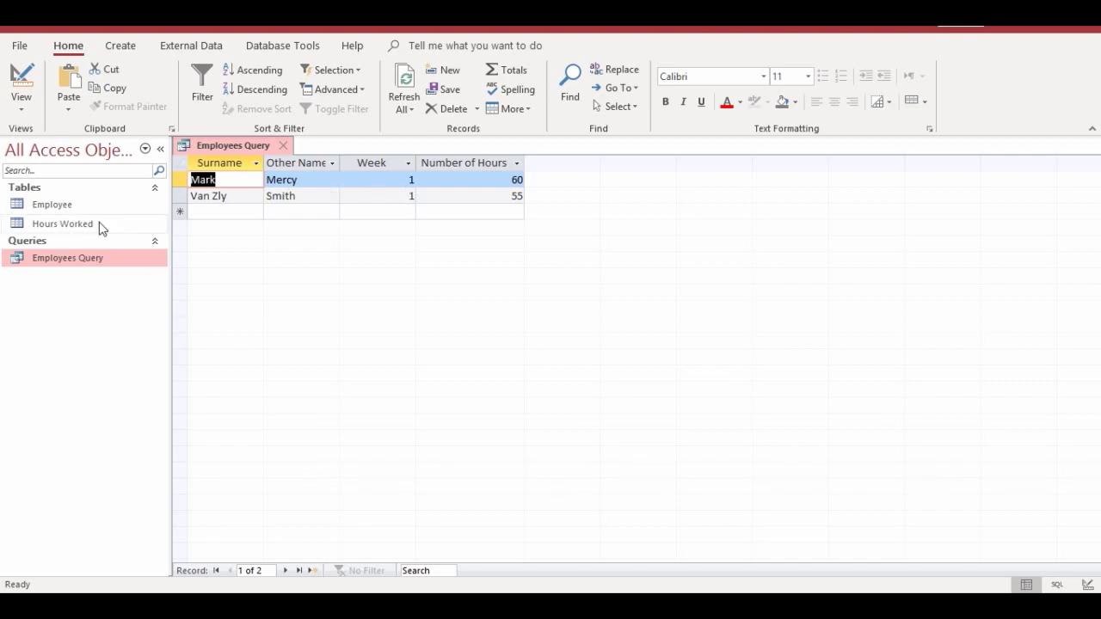
# Check the Week 1 records in the Hours Worked table, and close both the query and the table.
pyautogui.doubleClick(62, 224)
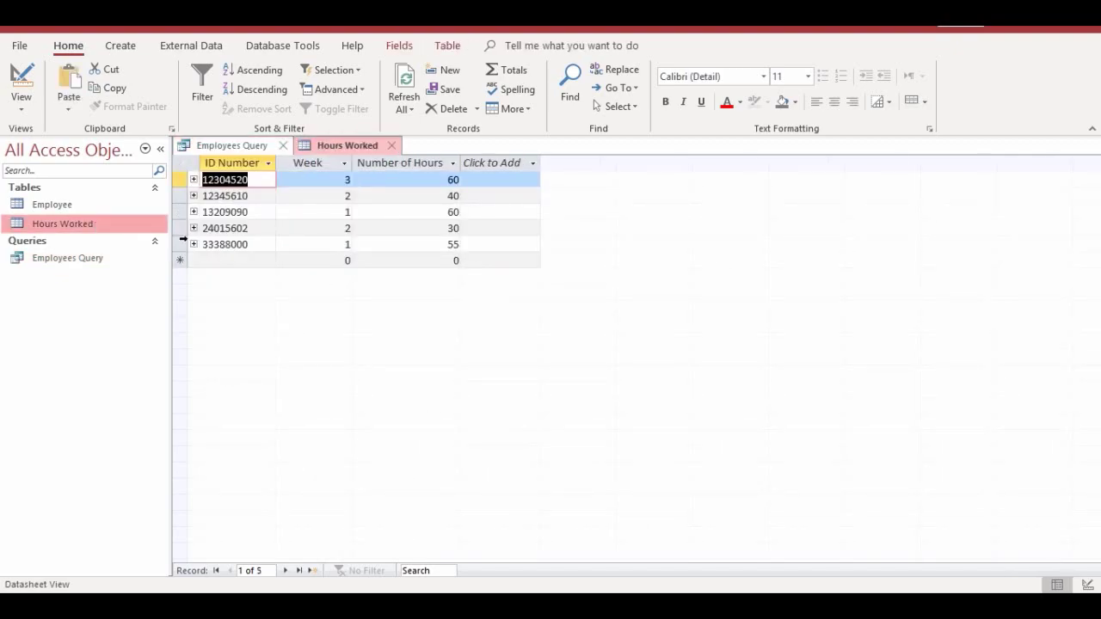
pyautogui.click(344, 211)
pyautogui.click(336, 243)
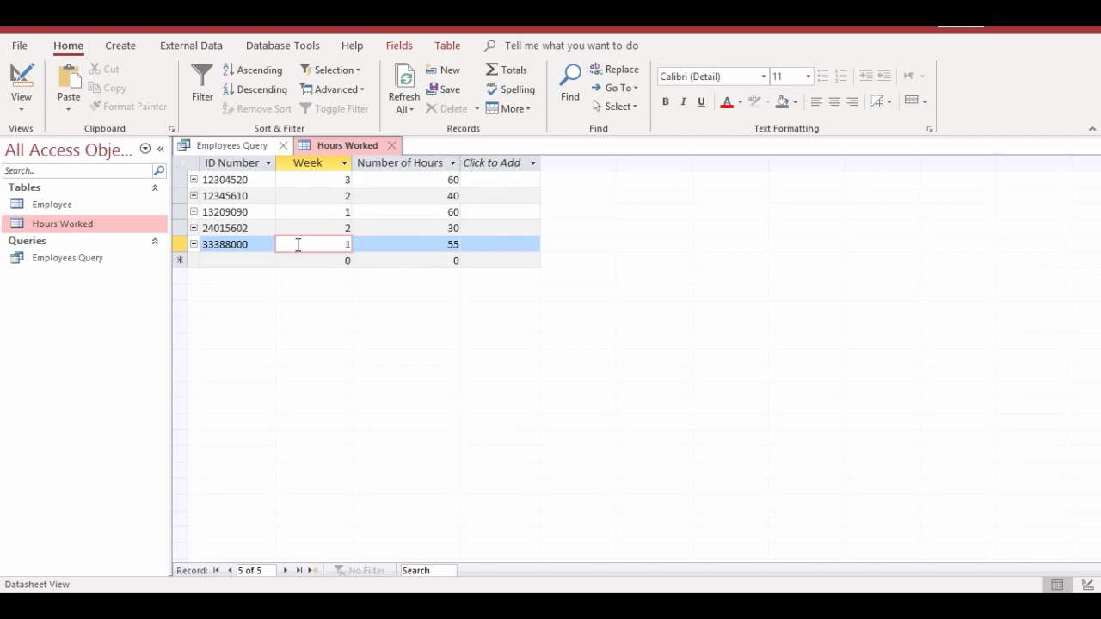
pyautogui.click(281, 144)
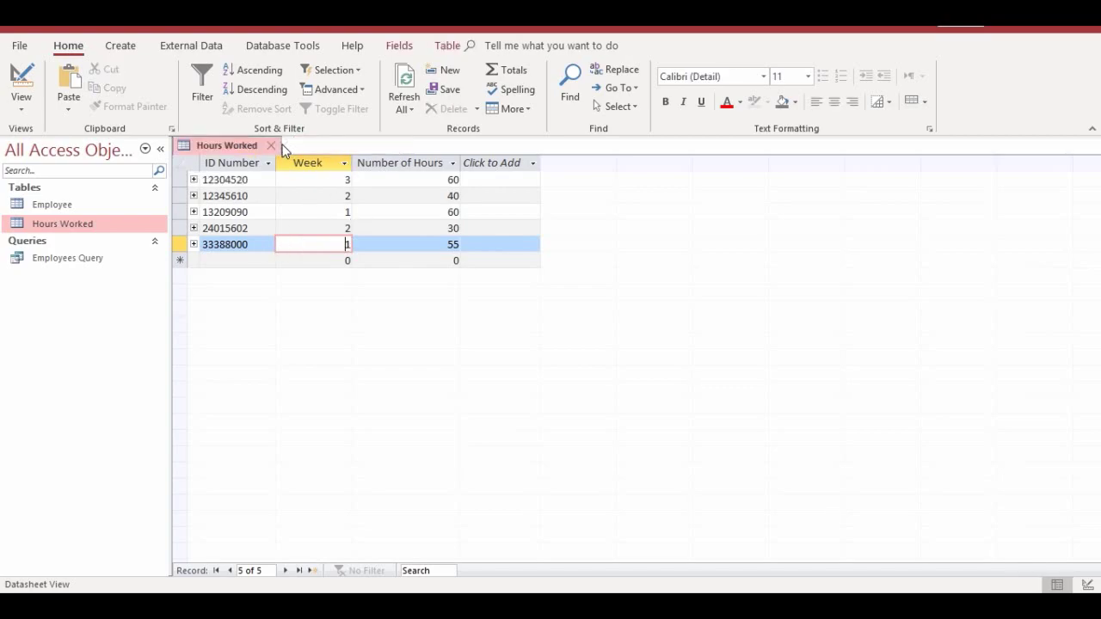
pyautogui.click(276, 146)
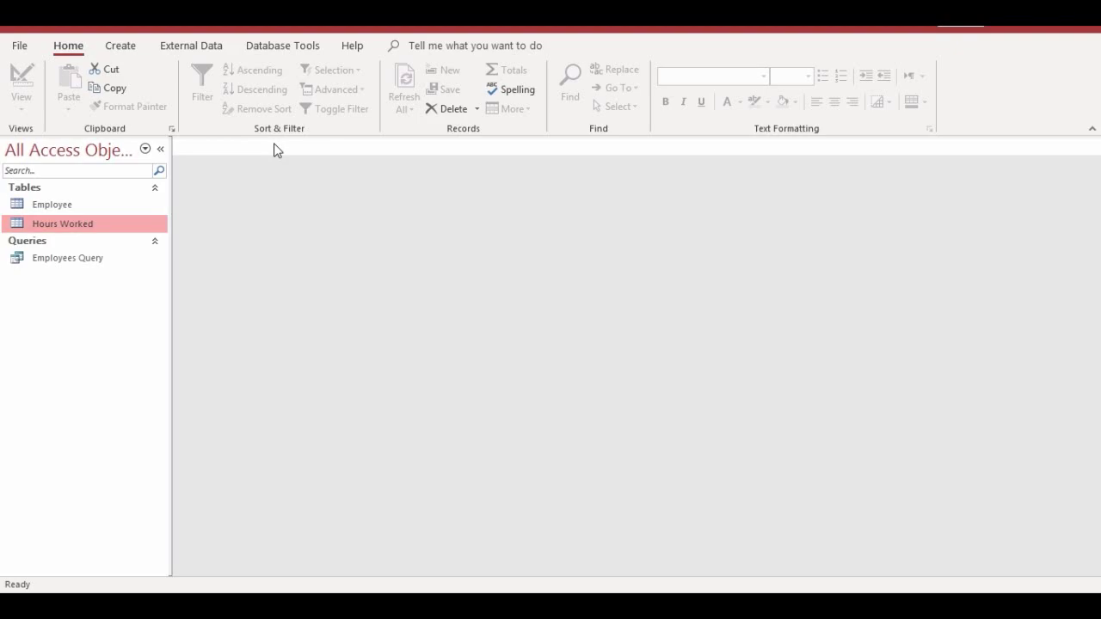
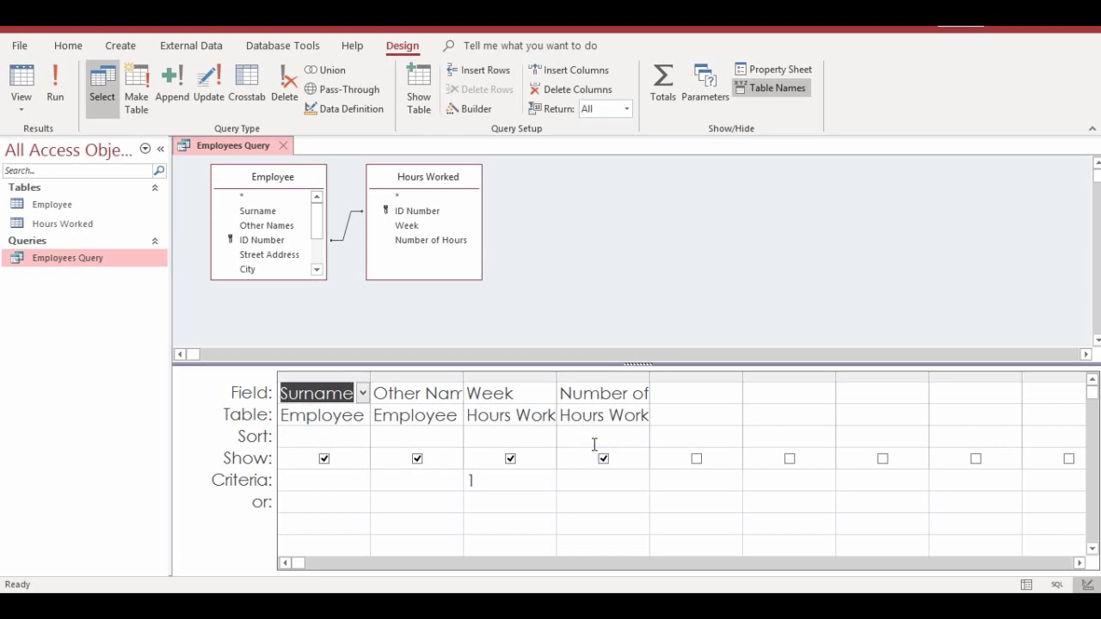
# Run the Employees Query with the Number of Hours field hidden, discarding the design change on closing.
pyautogui.click(603, 459)
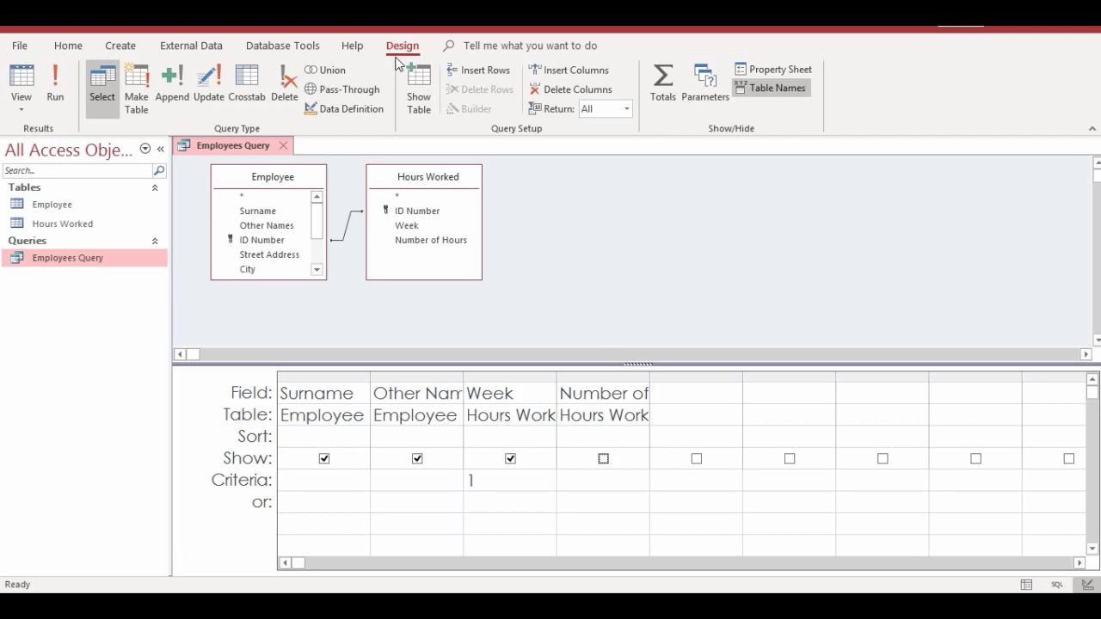
pyautogui.click(57, 99)
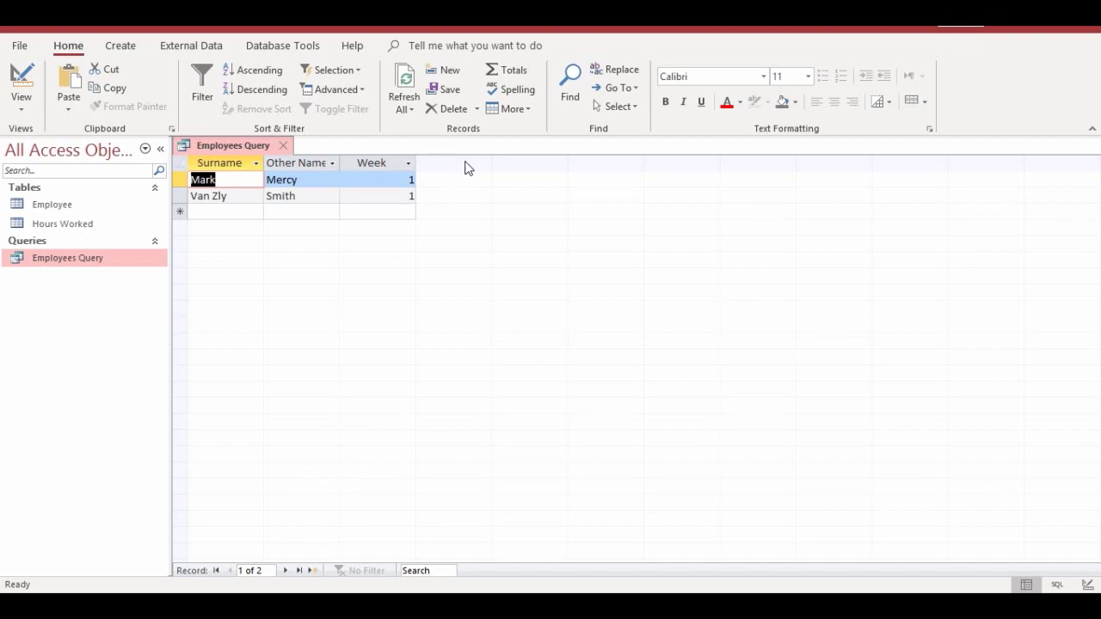
pyautogui.click(284, 147)
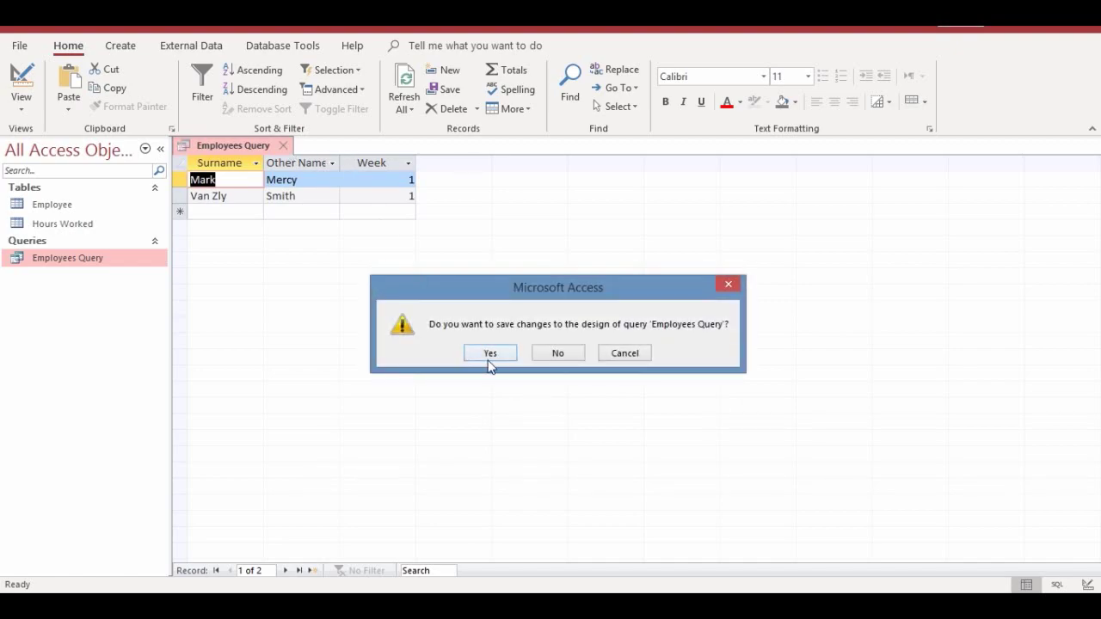
pyautogui.click(559, 353)
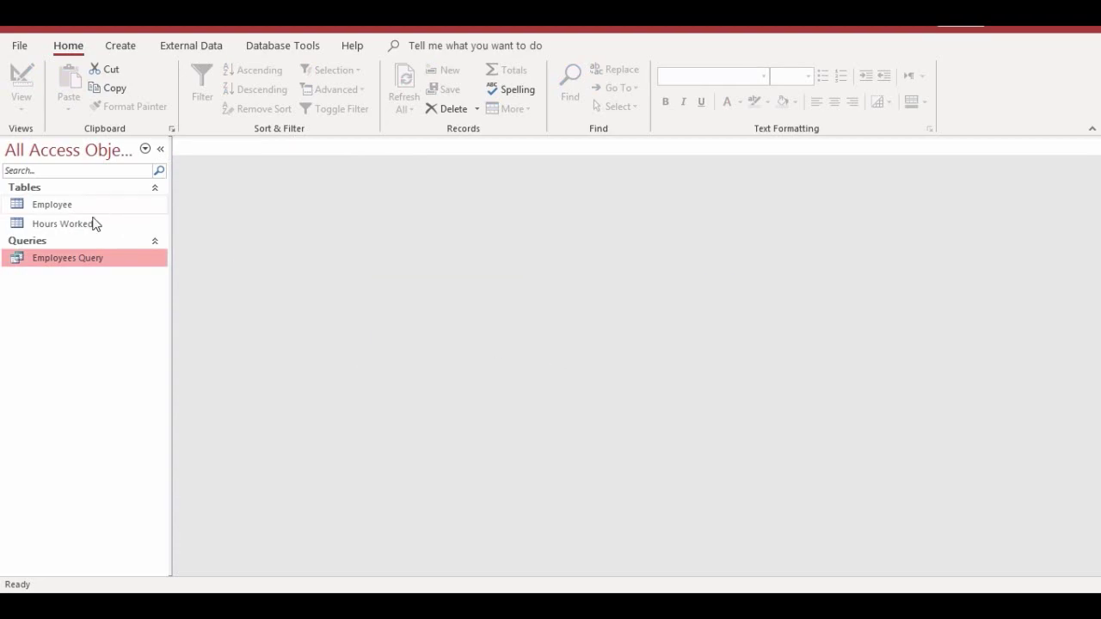
# Review the saved Employees Query datasheet and close it, switching to the query's Design View.
pyautogui.doubleClick(63, 262)
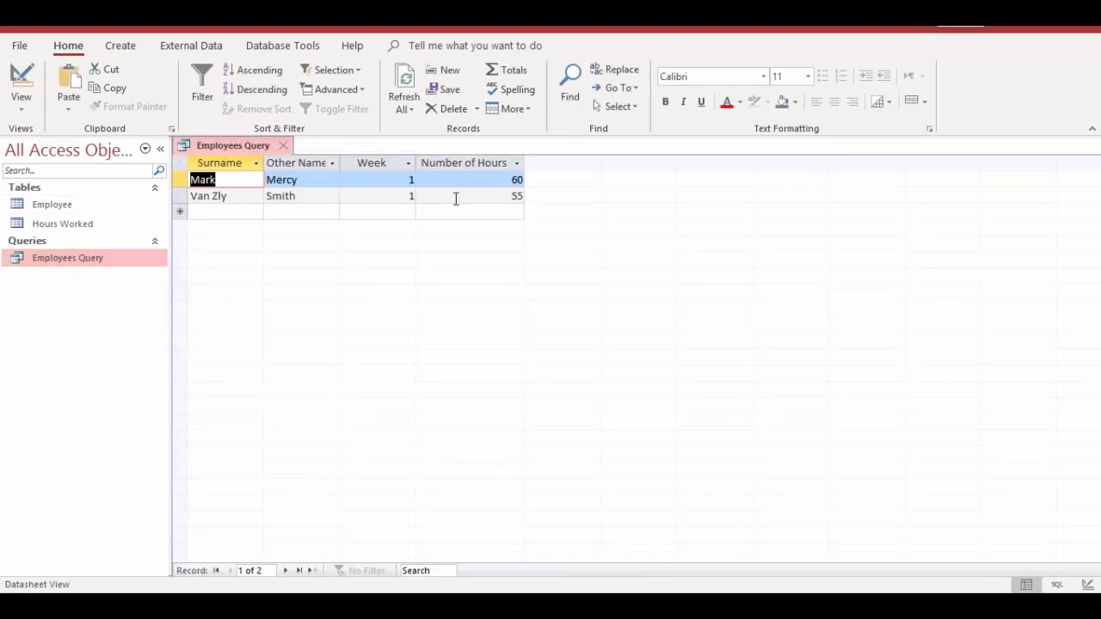
pyautogui.rightClick(80, 259)
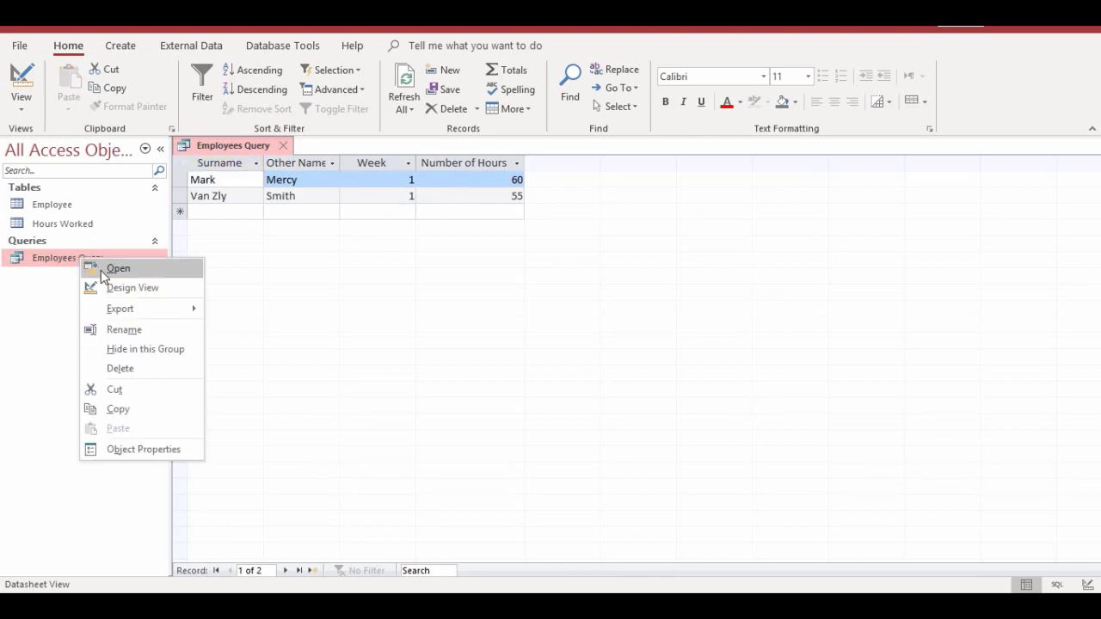
pyautogui.click(283, 146)
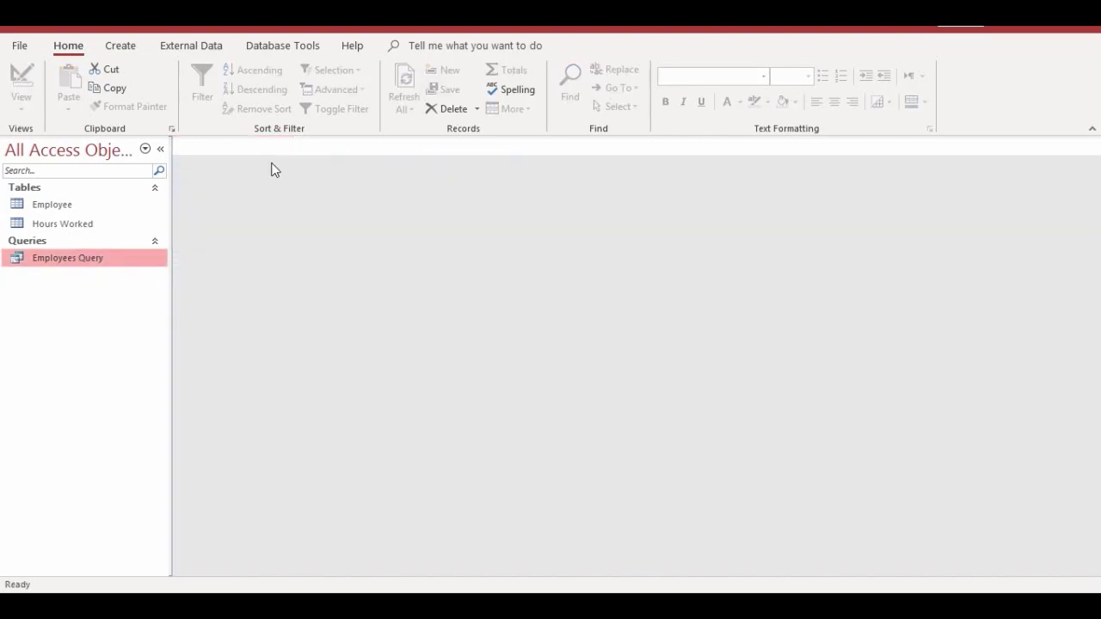
pyautogui.rightClick(100, 261)
pyautogui.click(125, 288)
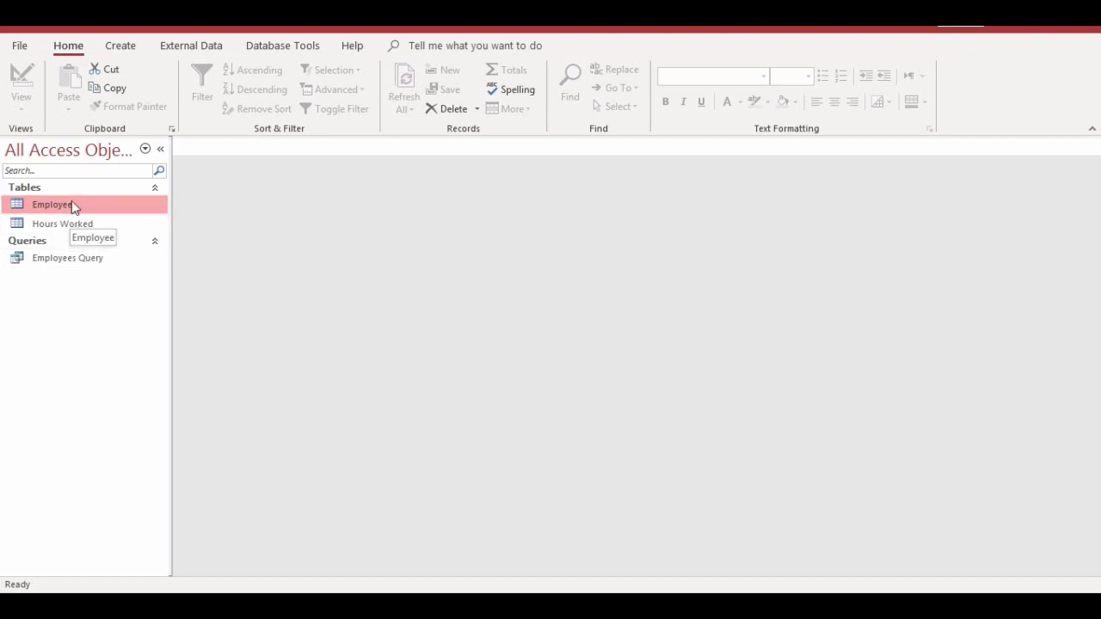
# Start a simple query with the Query Wizard and add Surname, Other Names, ID Number and Gender from the Employee table.
pyautogui.click(119, 46)
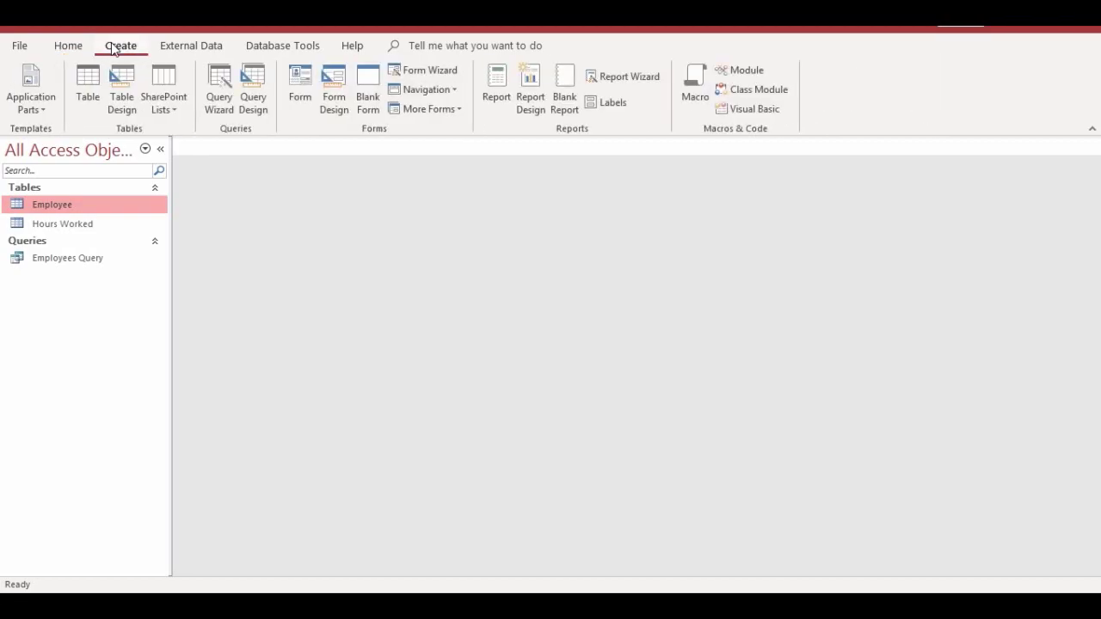
pyautogui.click(218, 122)
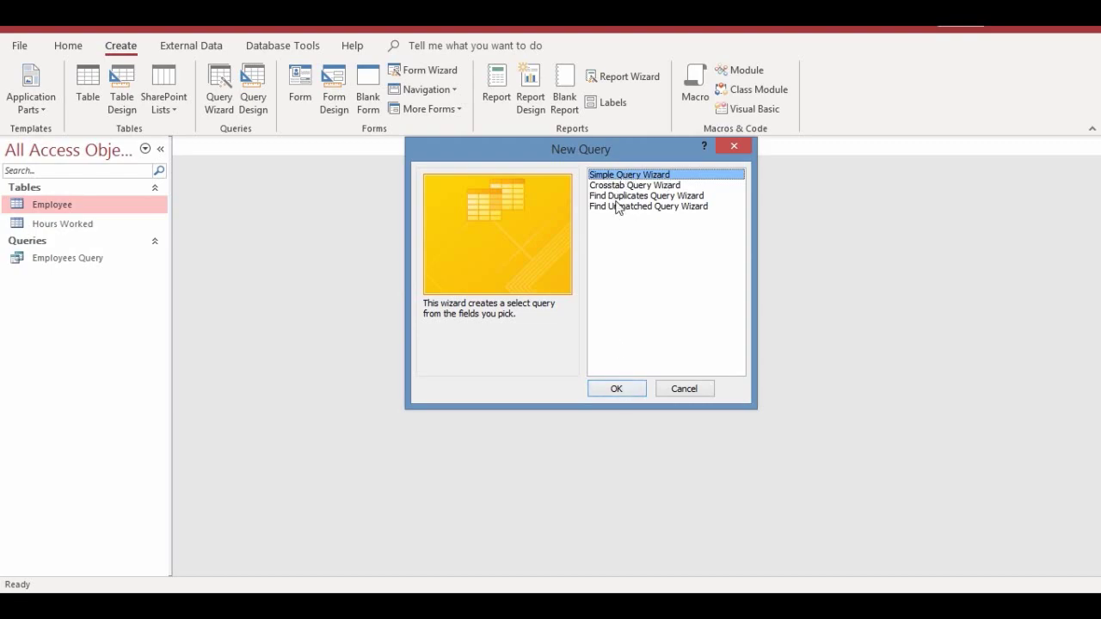
pyautogui.click(617, 389)
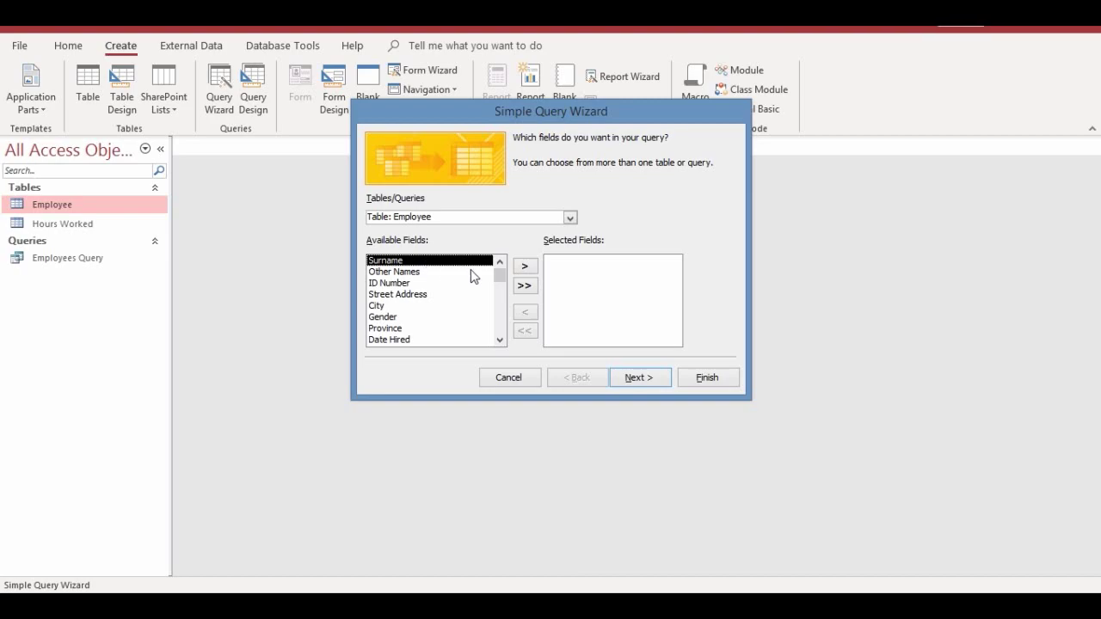
pyautogui.click(526, 268)
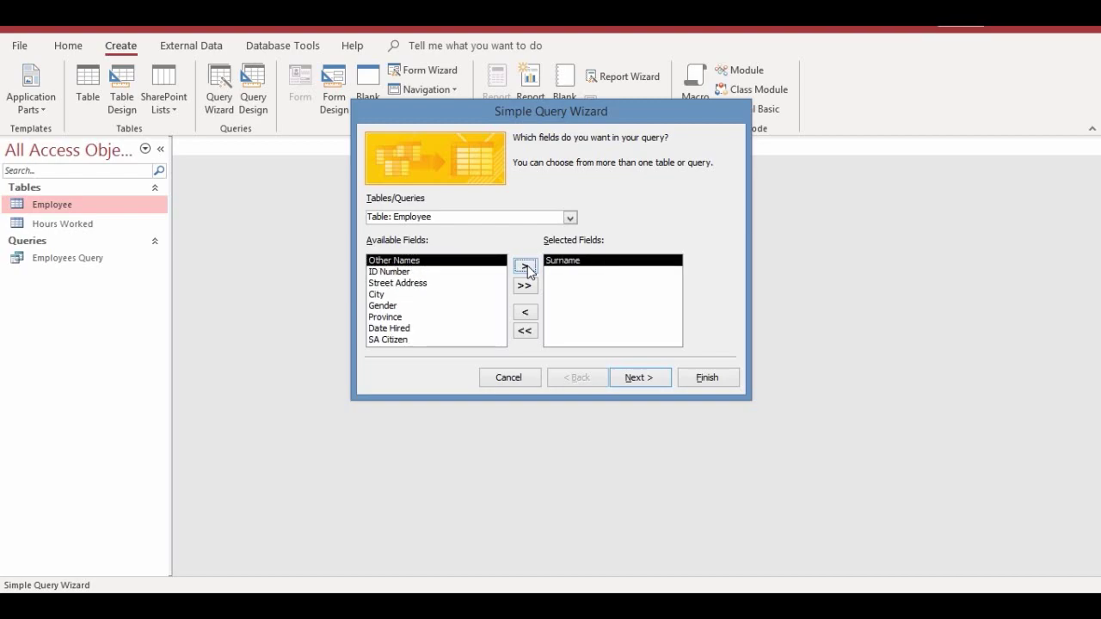
pyautogui.click(393, 261)
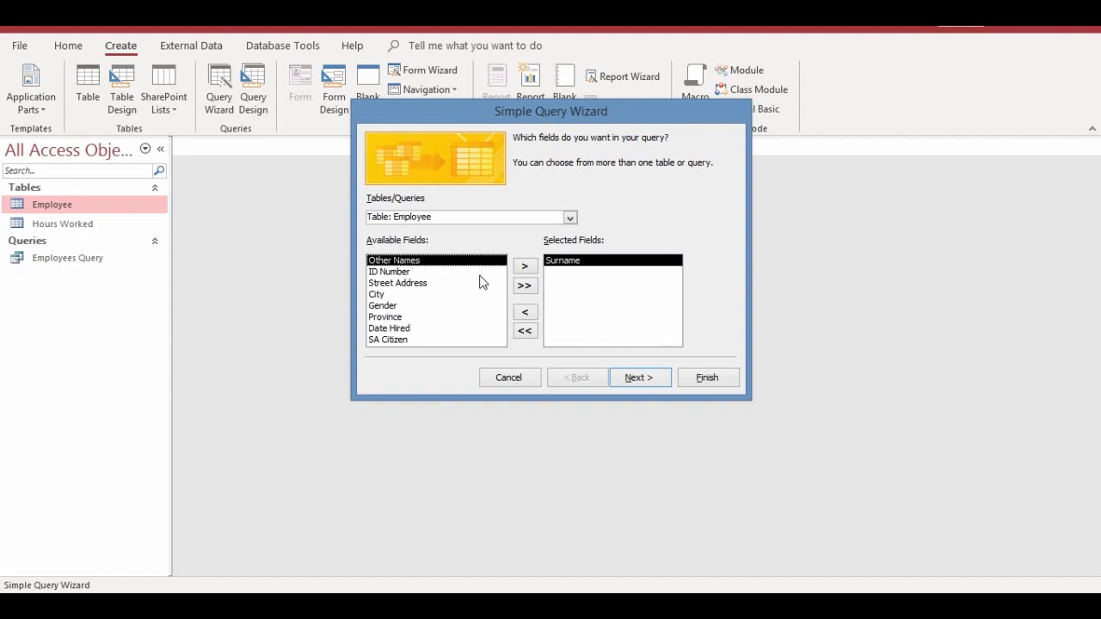
pyautogui.click(522, 269)
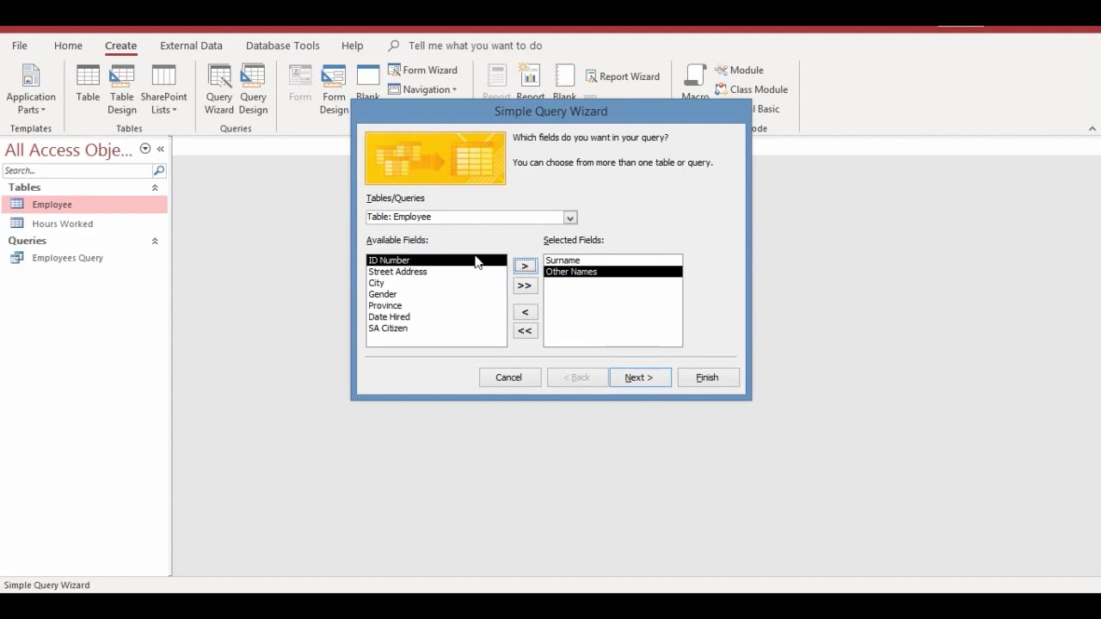
pyautogui.click(525, 266)
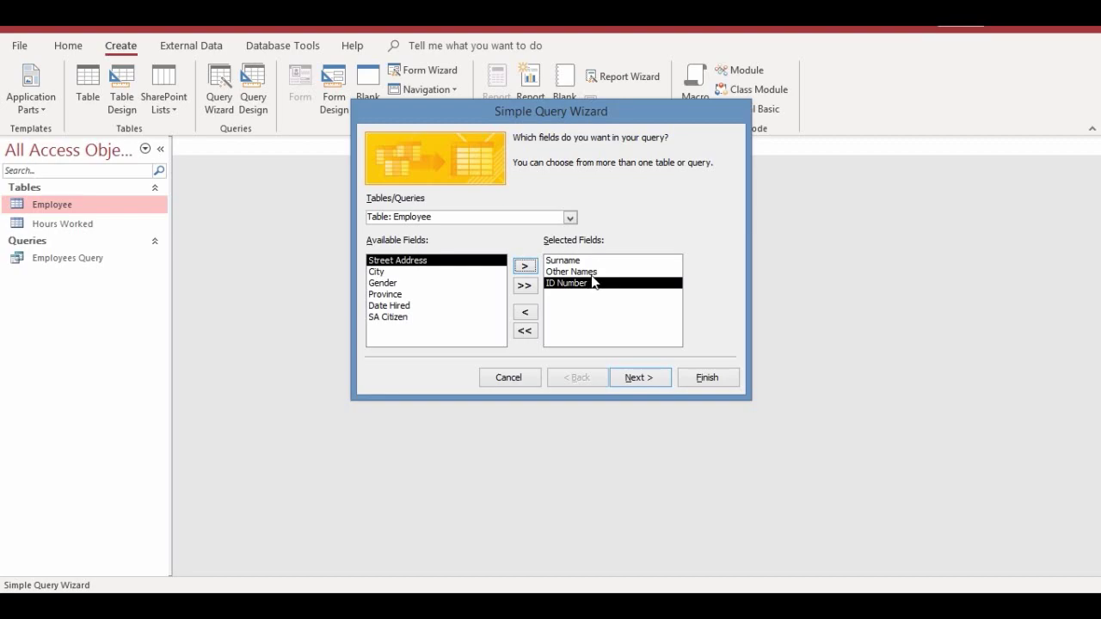
pyautogui.click(385, 284)
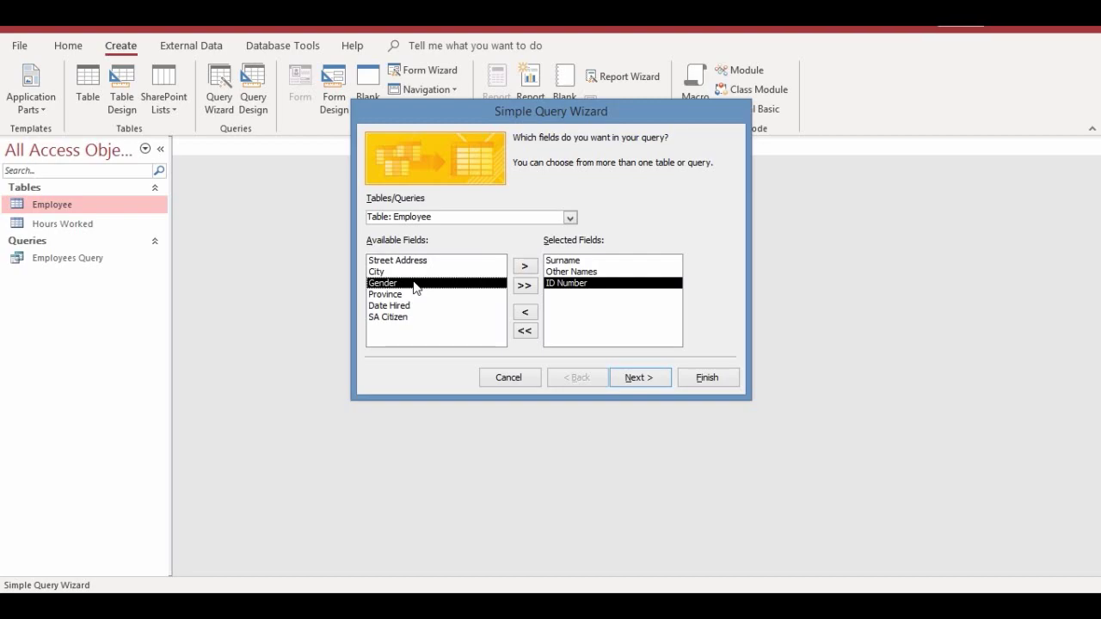
pyautogui.click(524, 267)
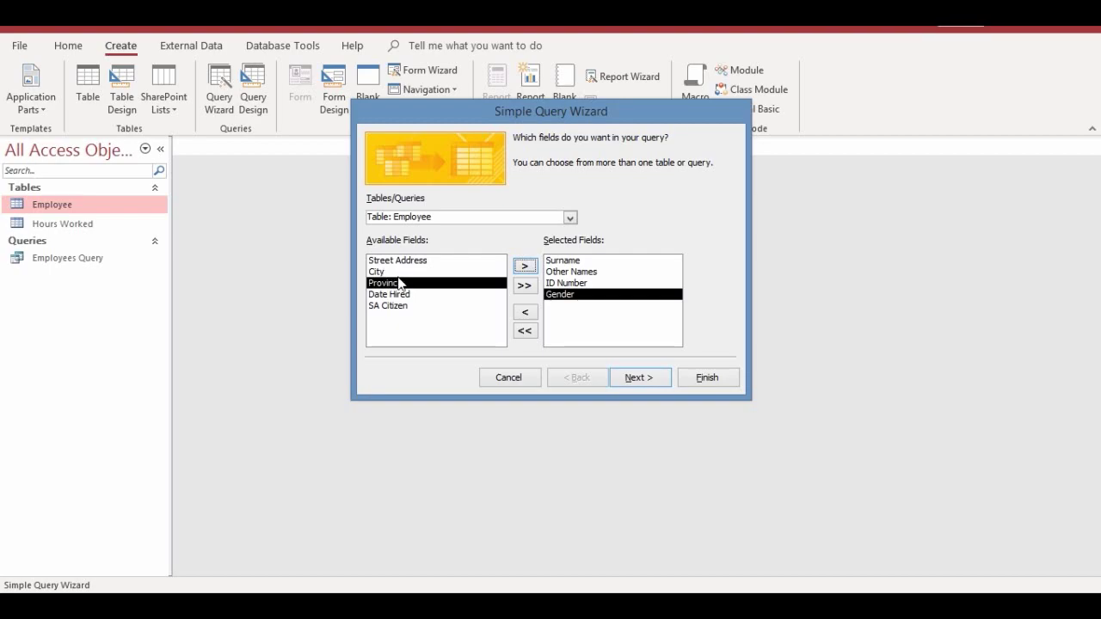
# Add the Week and Number of Hours fields from the Hours Worked table to the query's selected fields.
pyautogui.click(569, 217)
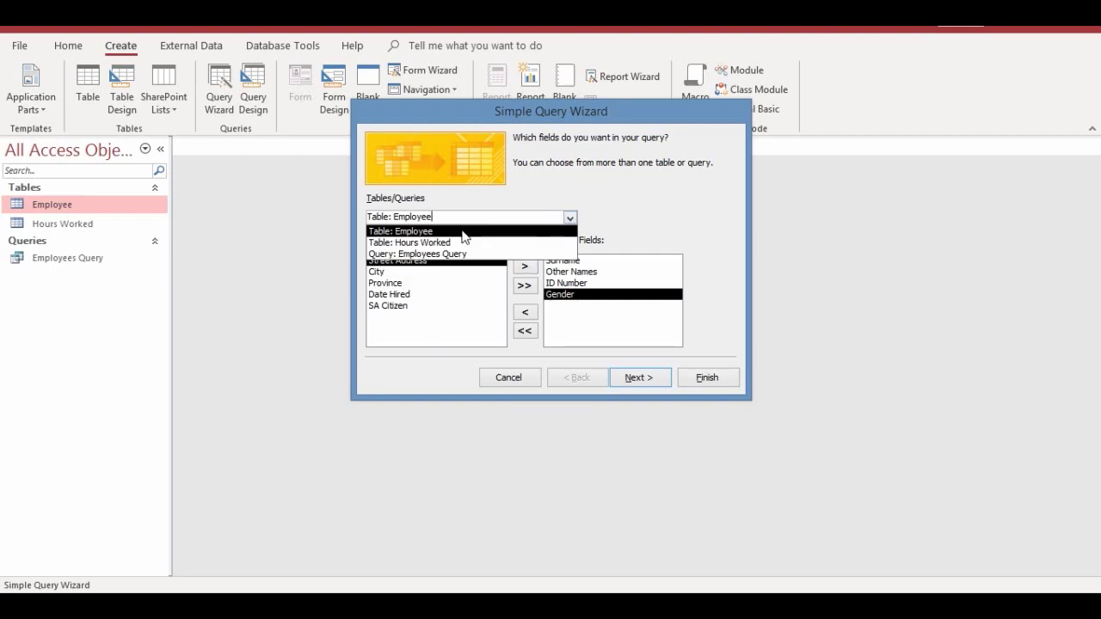
pyautogui.click(410, 244)
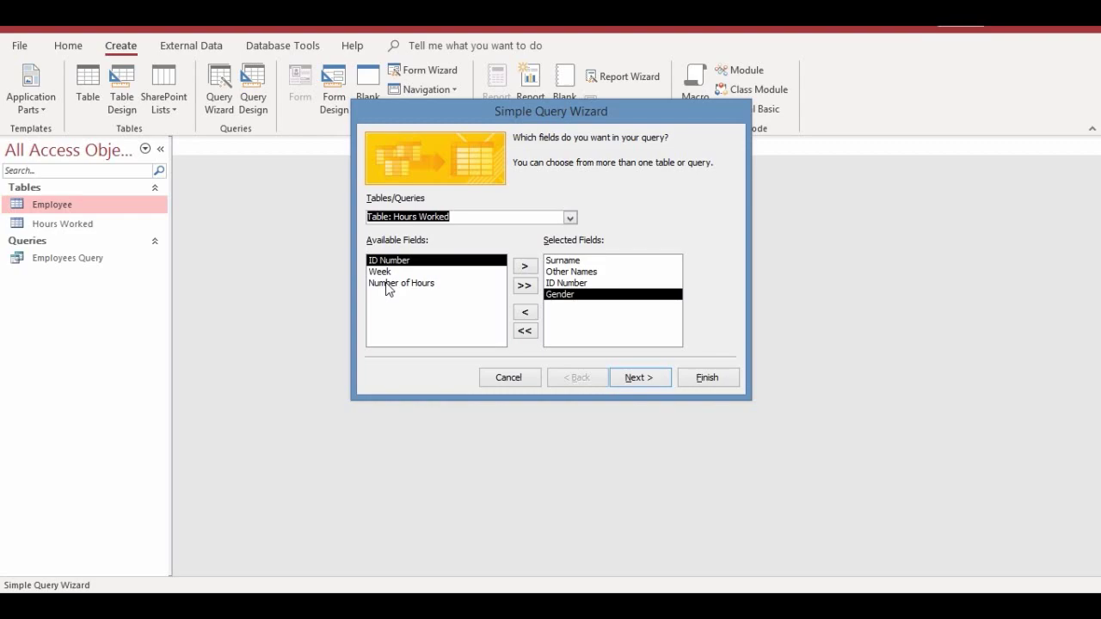
pyautogui.click(383, 273)
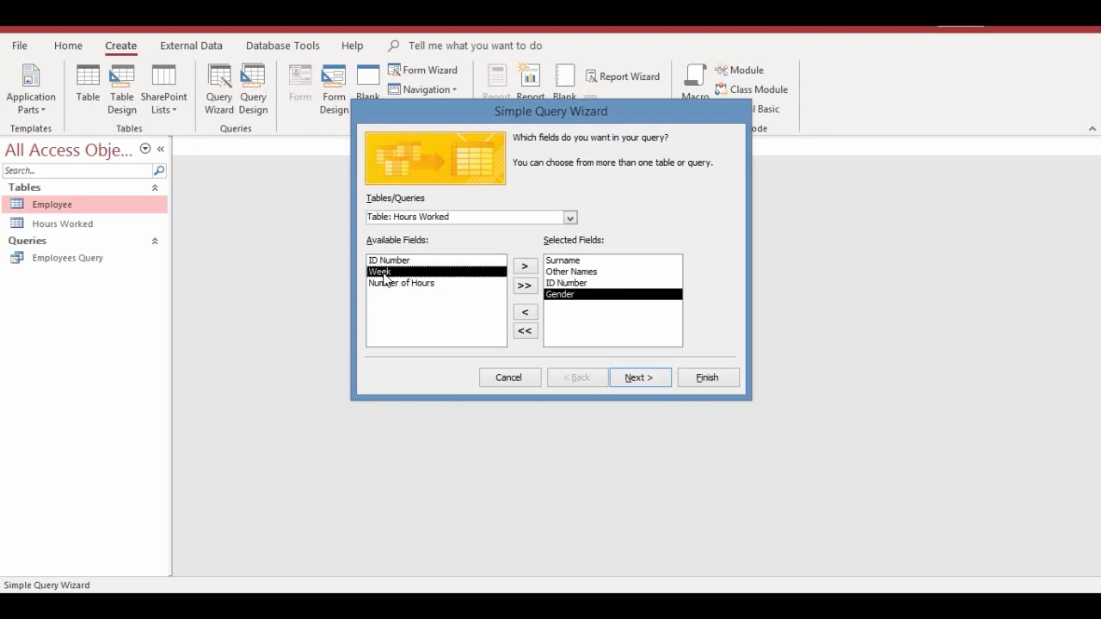
pyautogui.click(525, 267)
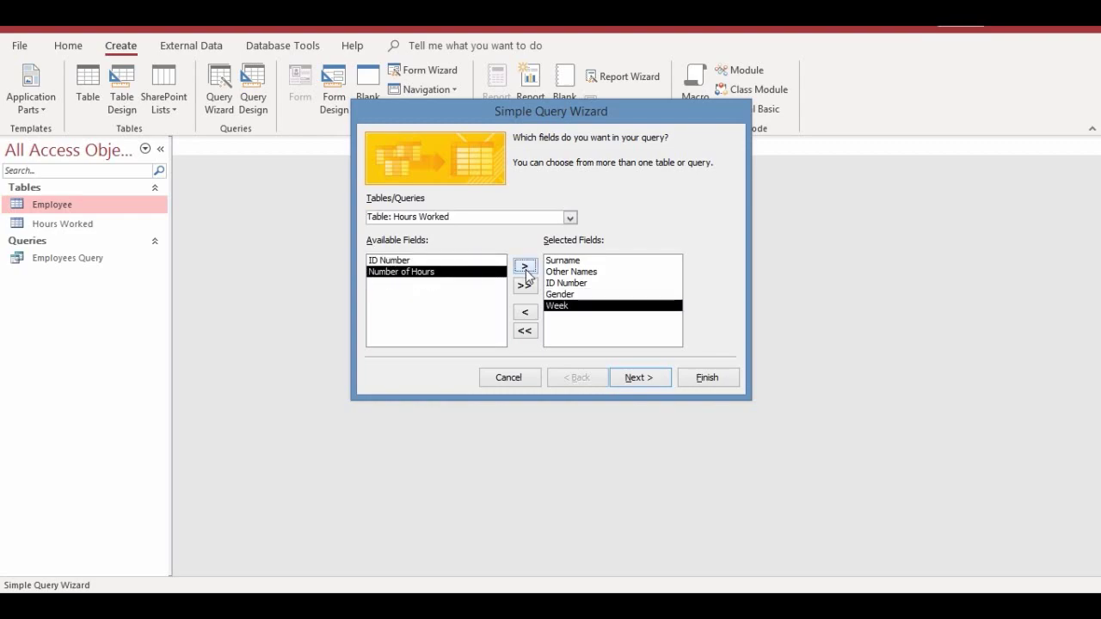
pyautogui.click(383, 273)
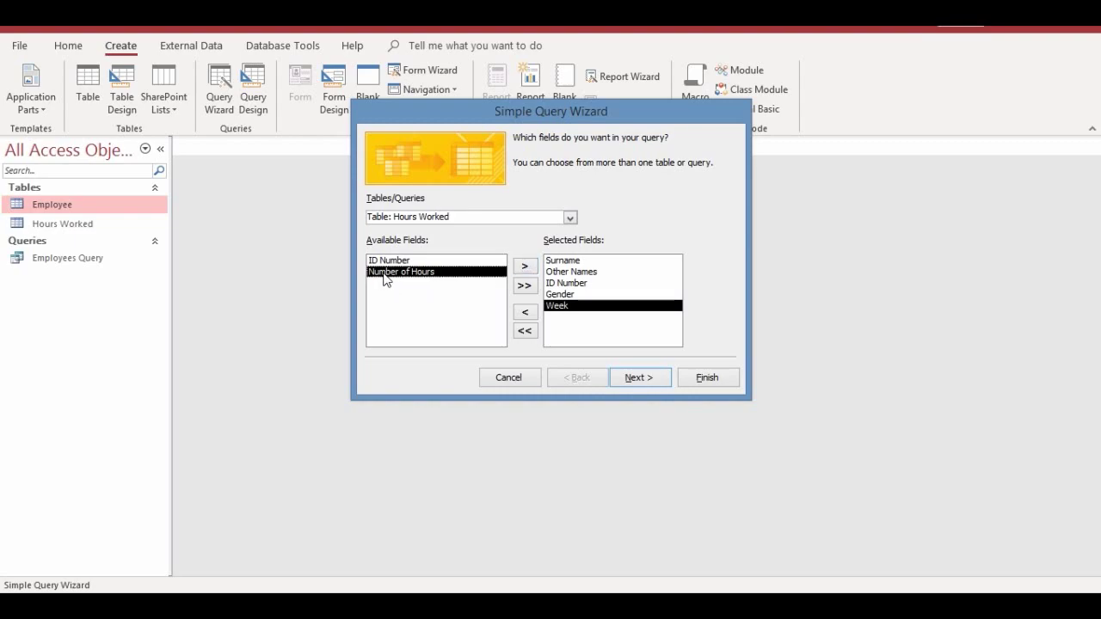
pyautogui.click(523, 268)
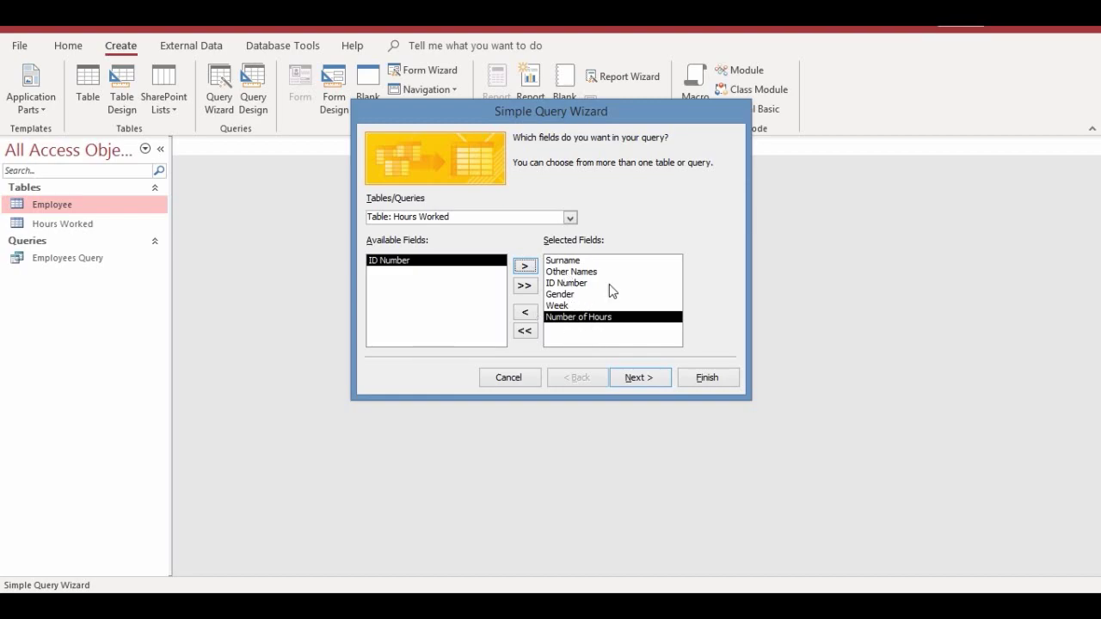
# Keep the query as a detail query, title it Qryfemale_20hrs, and finish the wizard with the option to modify the query design.
pyautogui.click(640, 378)
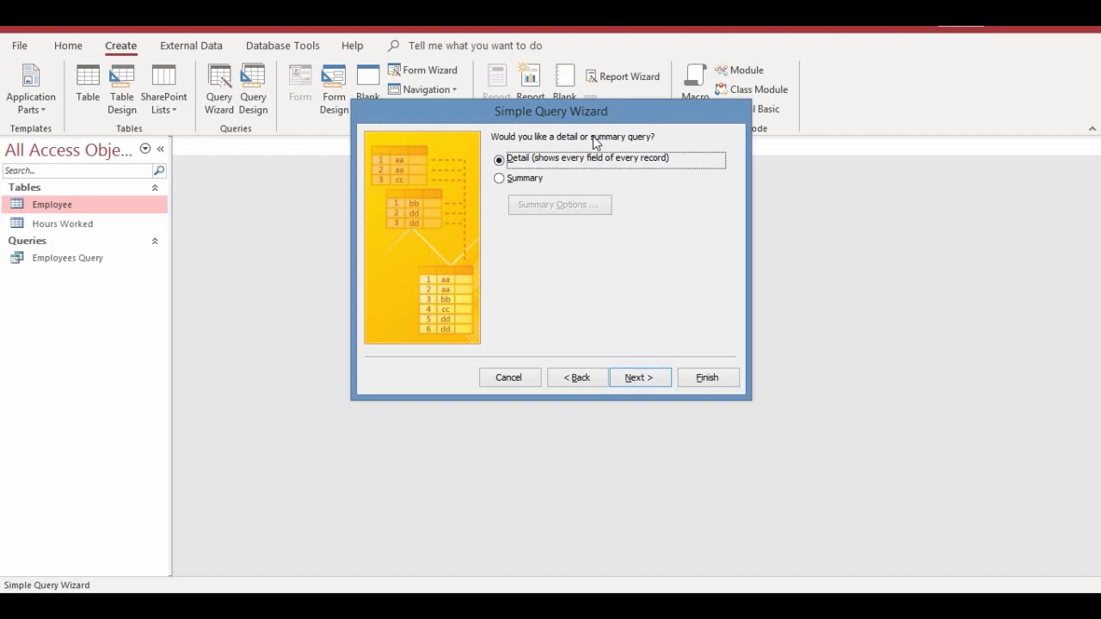
pyautogui.click(633, 378)
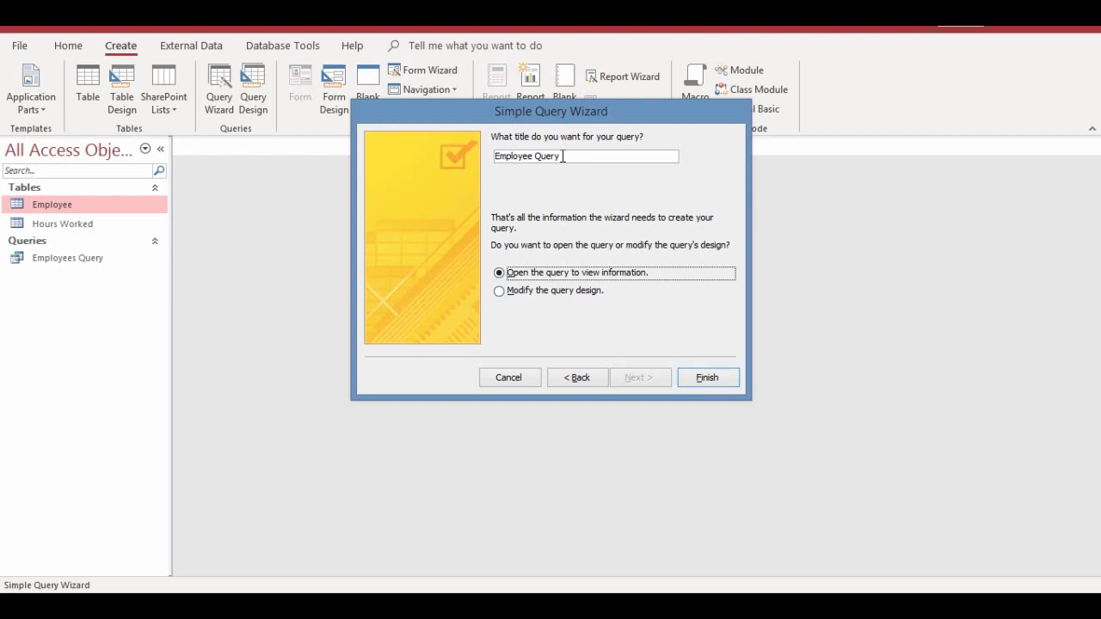
pyautogui.moveTo(562, 156); pyautogui.dragTo(492, 168)
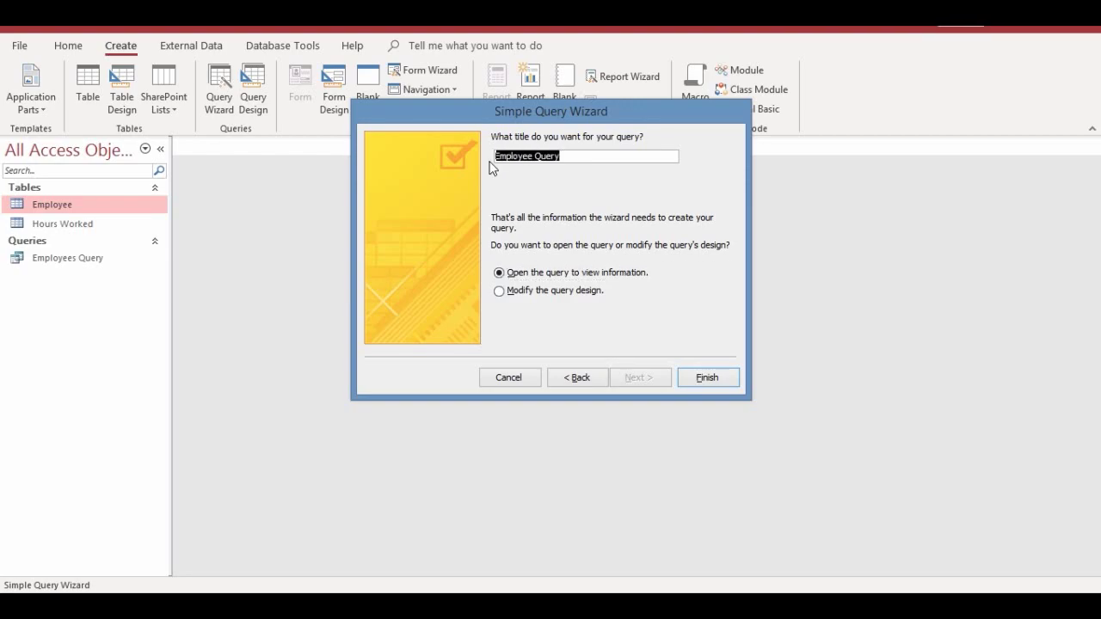
pyautogui.write('Qry')
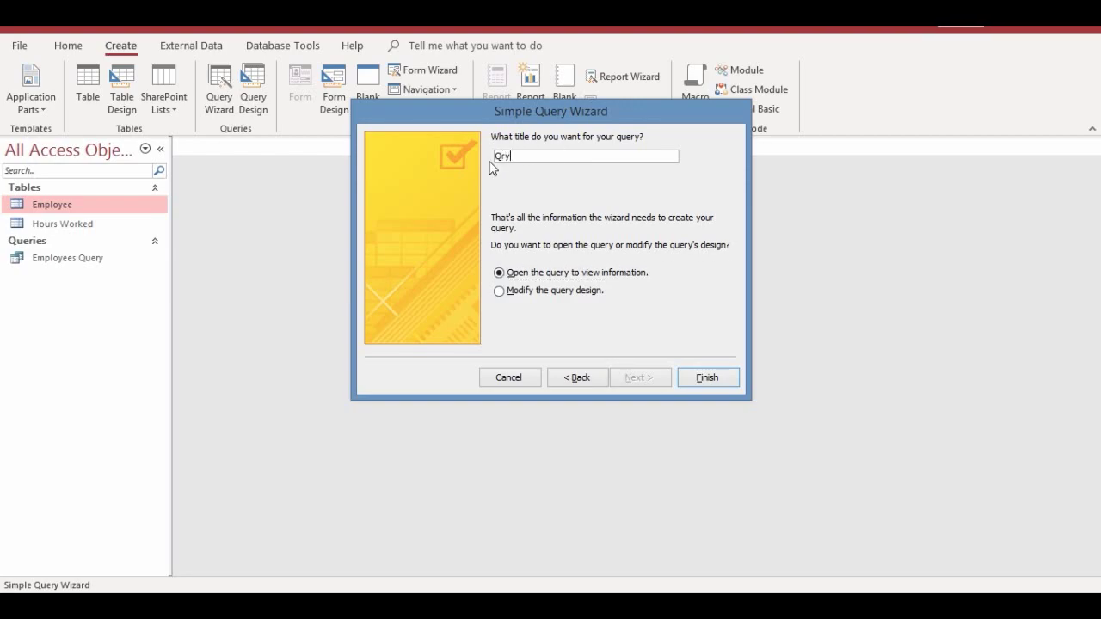
pyautogui.write('female_20hrs')
pyautogui.click(500, 291)
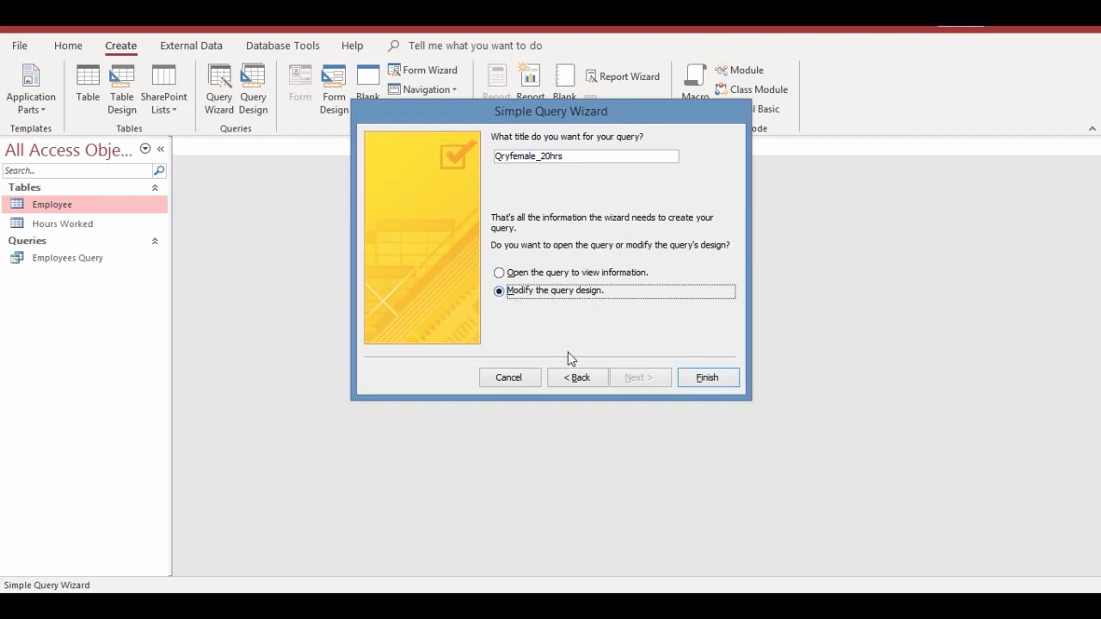
pyautogui.click(705, 378)
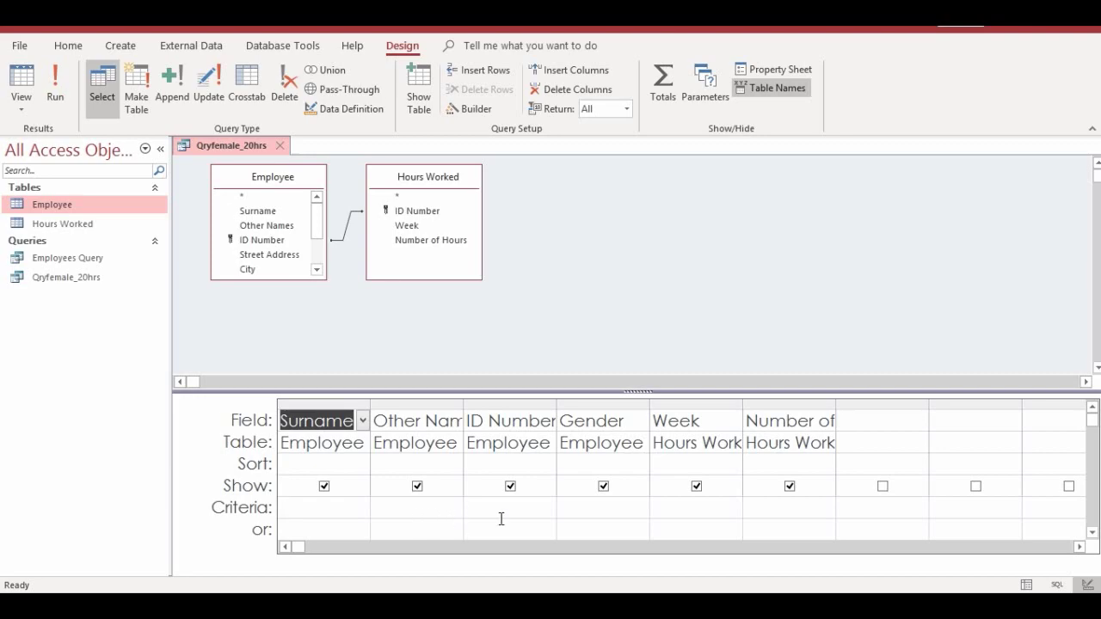
# Set the Gender field's criterion to F in the query design, without accepting any suggested function.
pyautogui.click(579, 506)
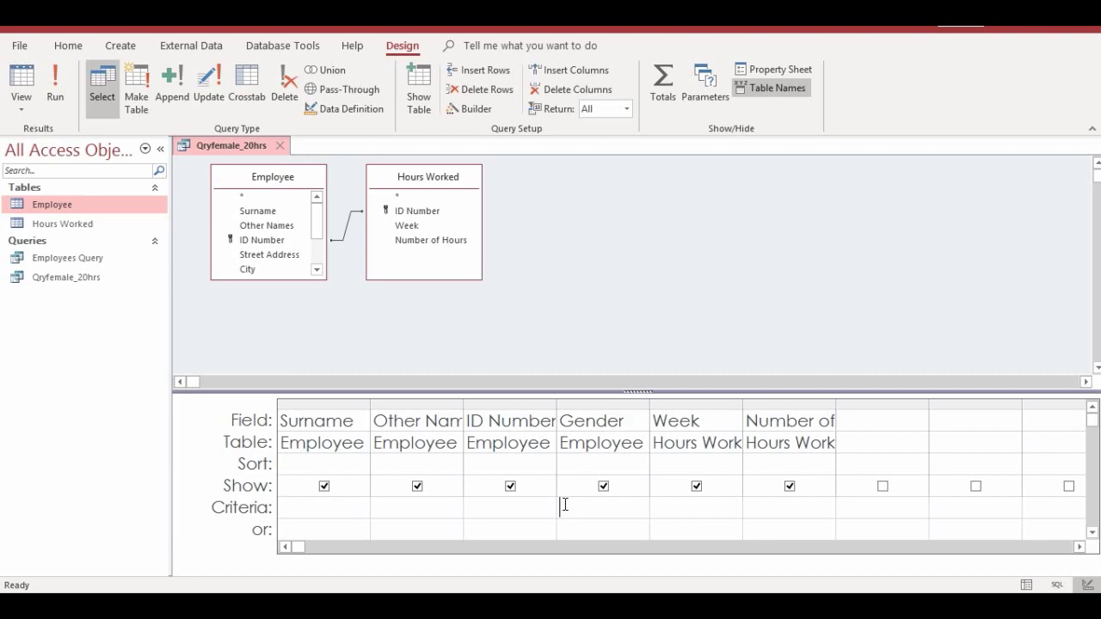
pyautogui.write('F')
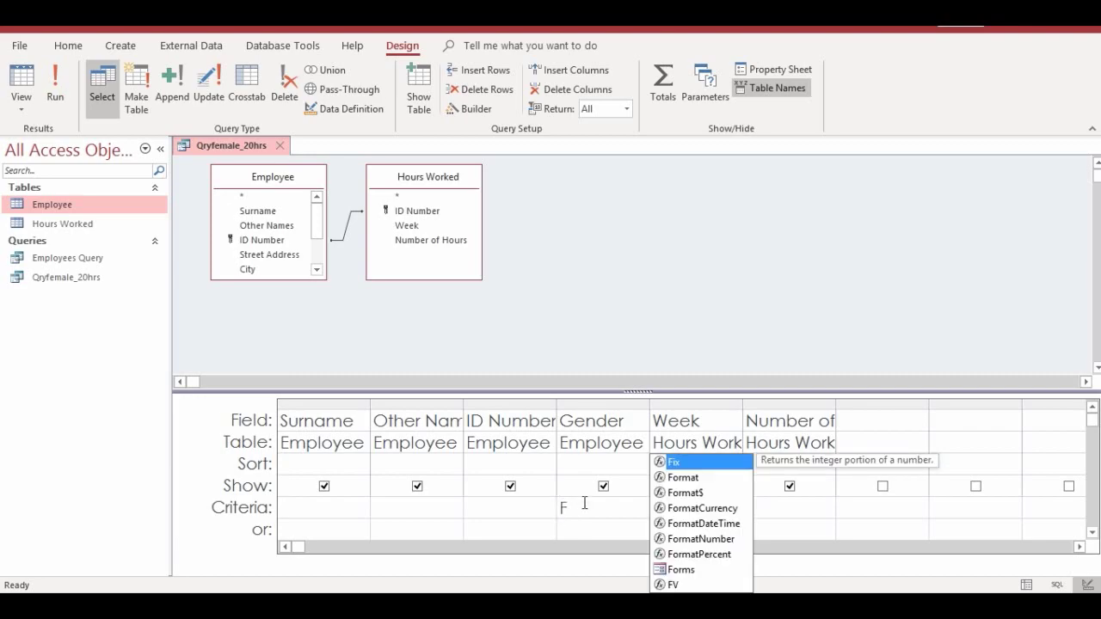
pyautogui.press('Tab')
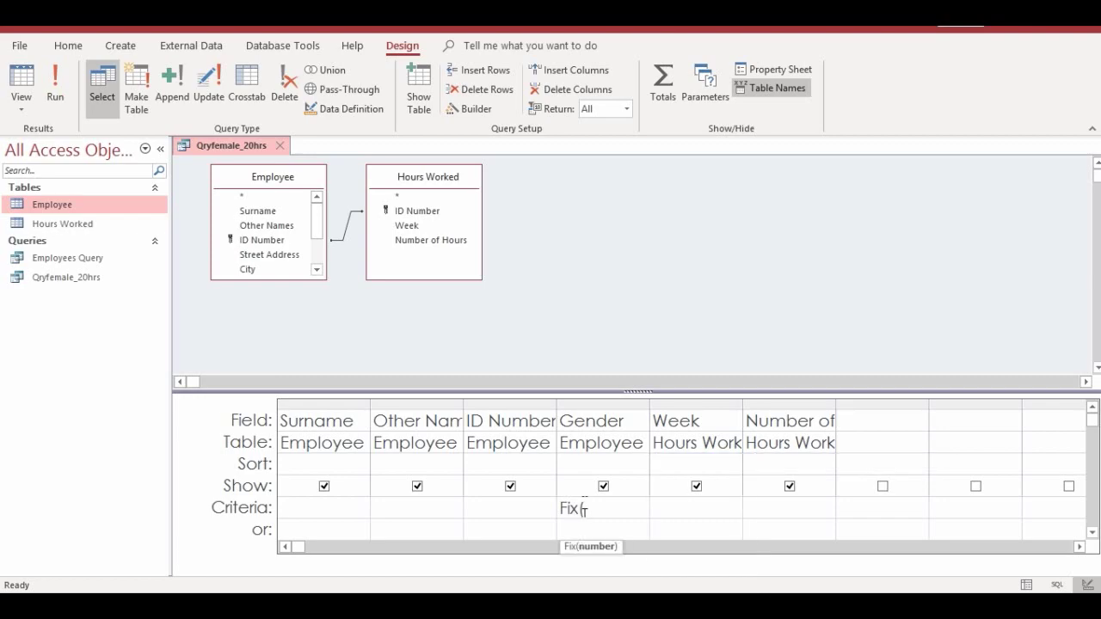
pyautogui.press('BackSpace')
pyautogui.press('BackSpace')
pyautogui.press('BackSpace')
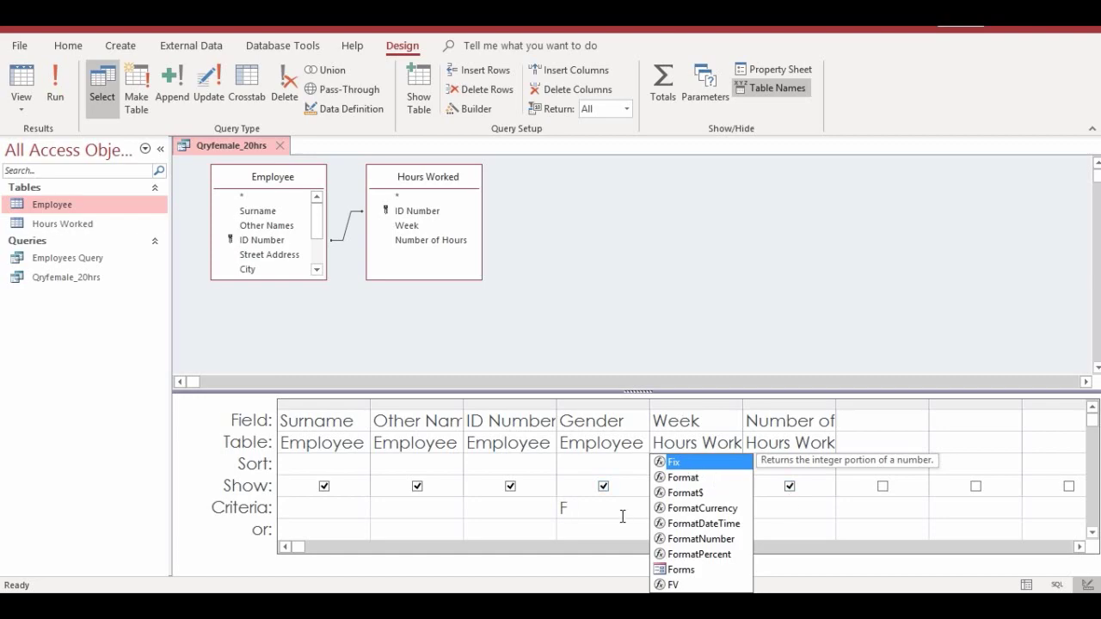
pyautogui.click(476, 501)
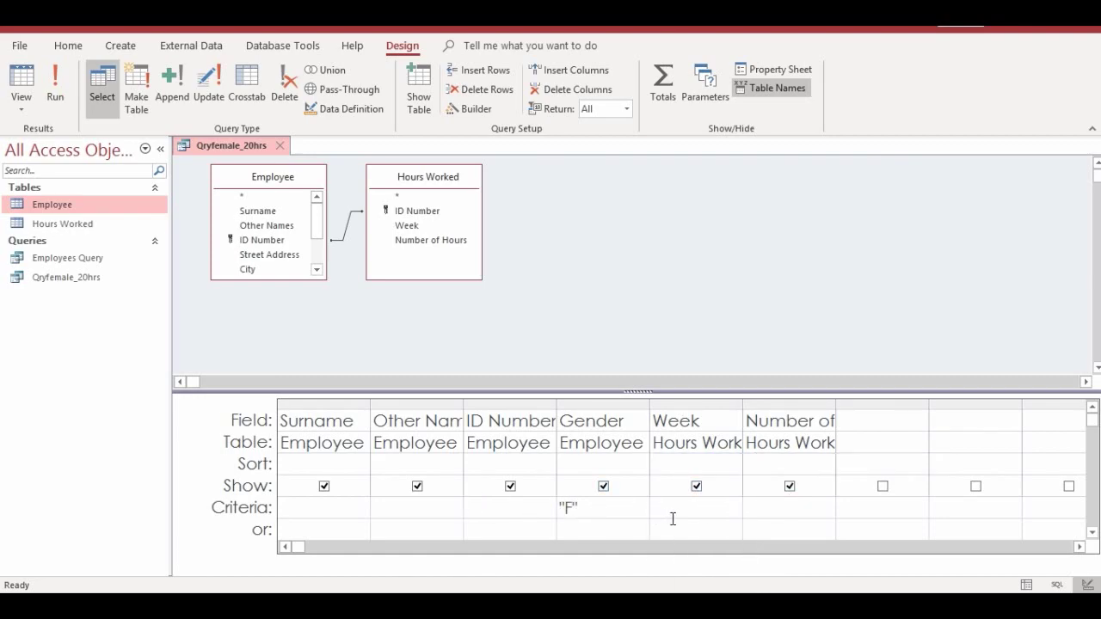
# Set the Number of Hours field's criterion to >20.
pyautogui.click(764, 509)
pyautogui.write('>20')
pyautogui.click(853, 511)
# Run Qryfemale_20hrs and close it, saving the changes to its design.
pyautogui.click(54, 96)
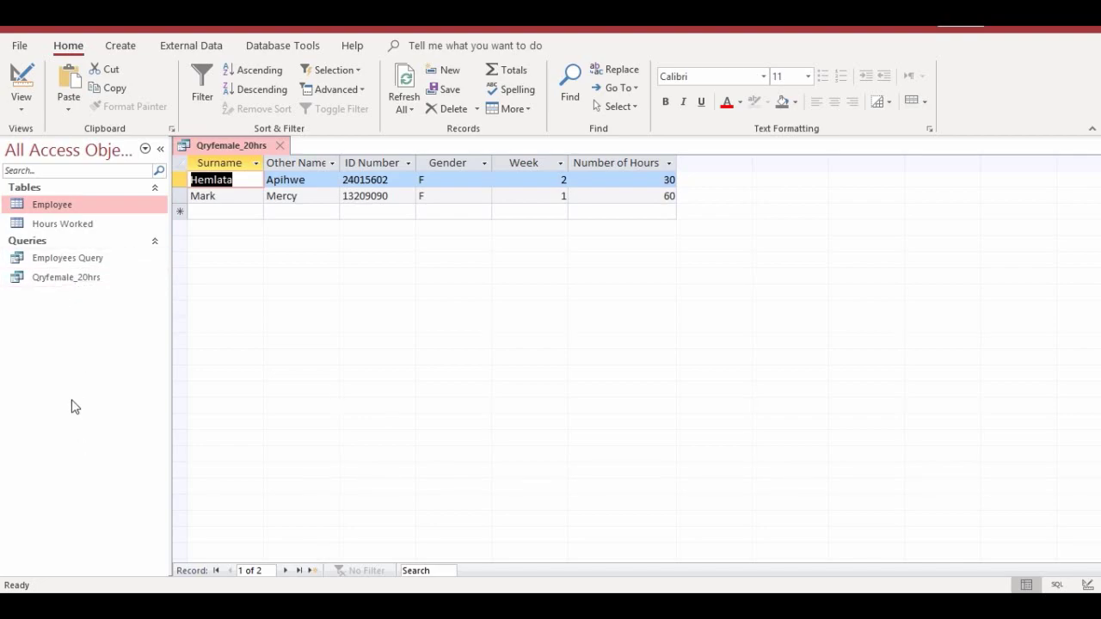
pyautogui.click(281, 146)
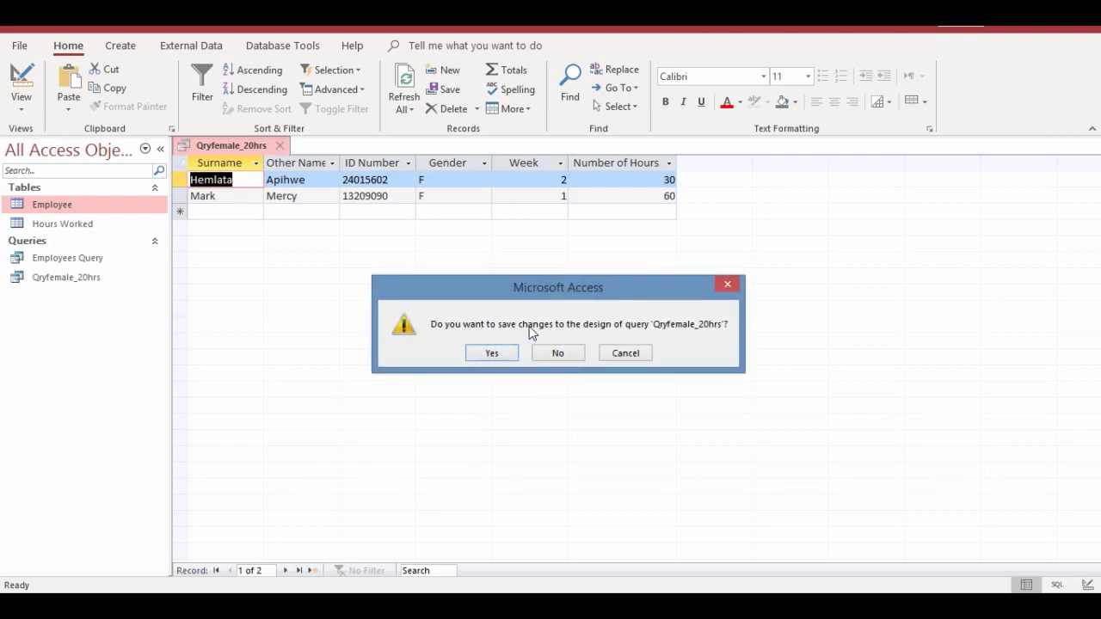
pyautogui.click(492, 355)
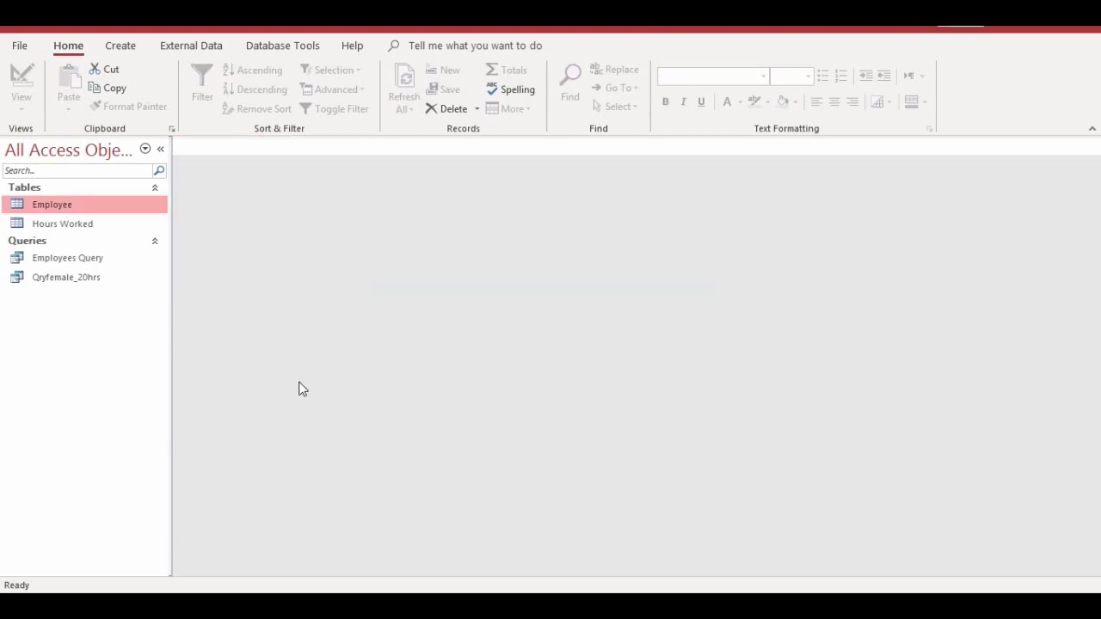